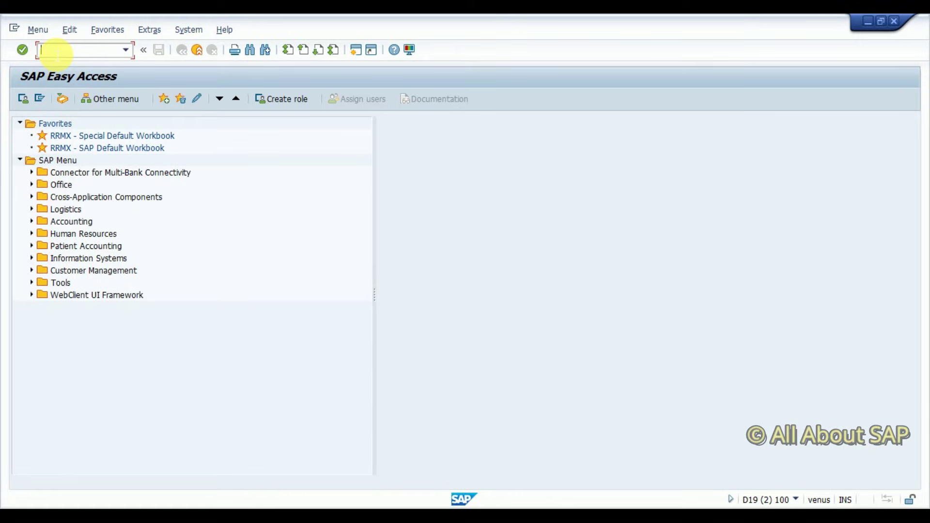
Open the QuickViewer with transaction SQVI
{"action": "type", "text": "sqvi"}
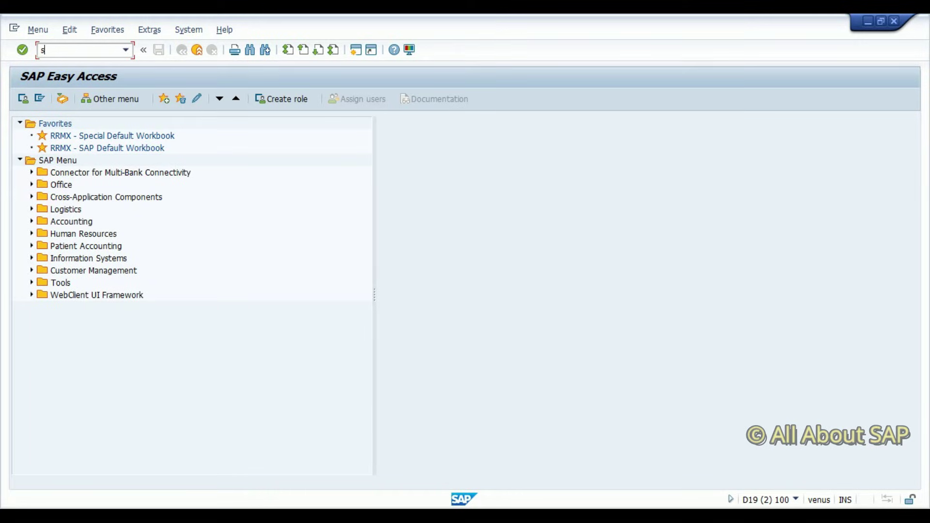
{"action": "left_click", "coordinate": [48, 52]}
{"action": "key", "text": "Return"}
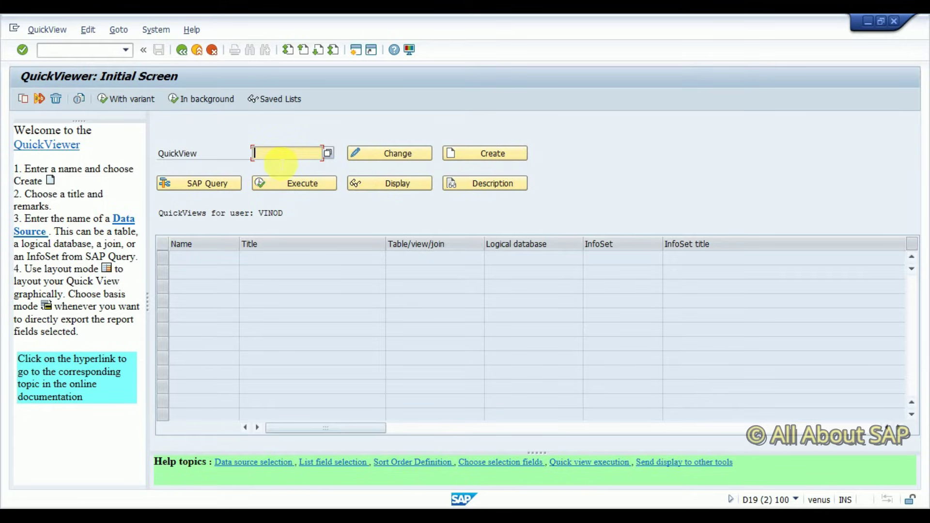
Start creating a QuickView named ZSALESORDER
{"action": "type", "text": "ZSALEORDER"}
{"action": "left_click", "coordinate": [280, 153]}
{"action": "type", "text": "s"}
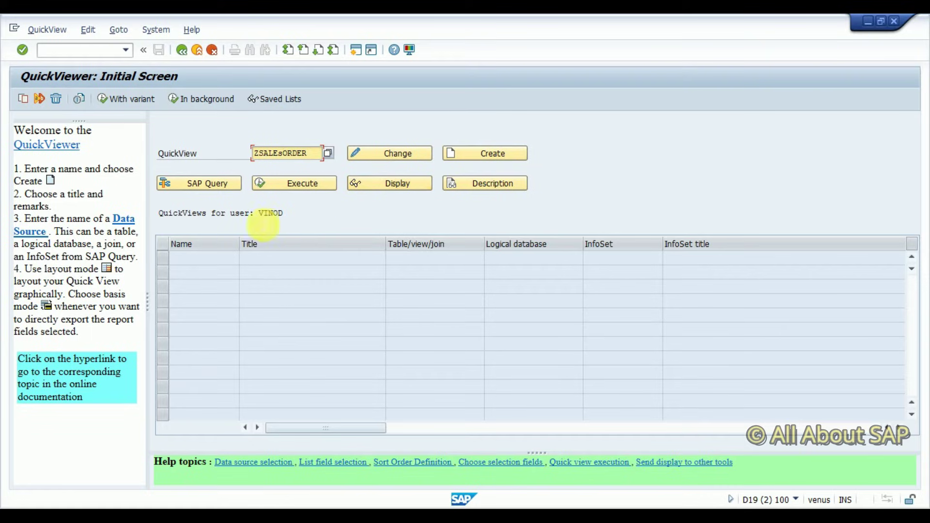
{"action": "key", "text": "BackSpace"}
{"action": "type", "text": "S"}
{"action": "left_click", "coordinate": [497, 155]}
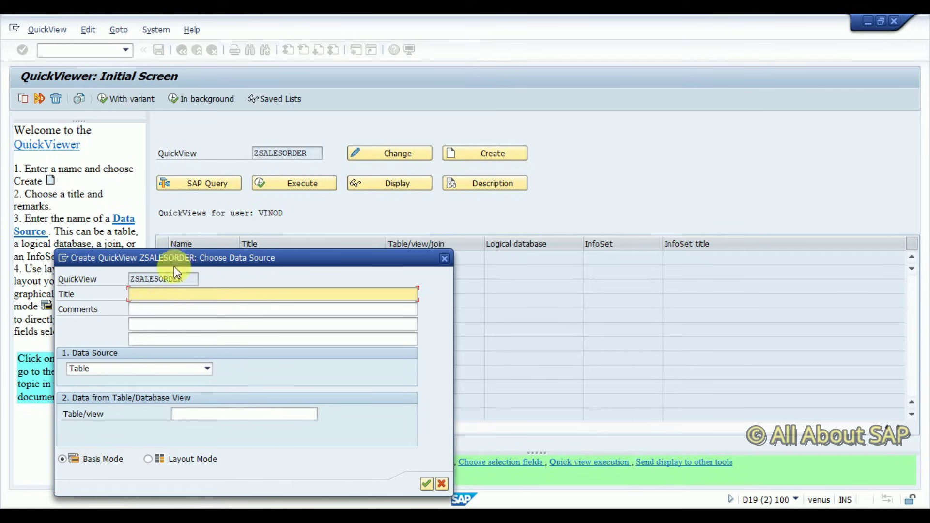
Title the QuickView "Sales Order Query" and create it with a Table join data source in Layout Mode
{"action": "type", "text": "S"}
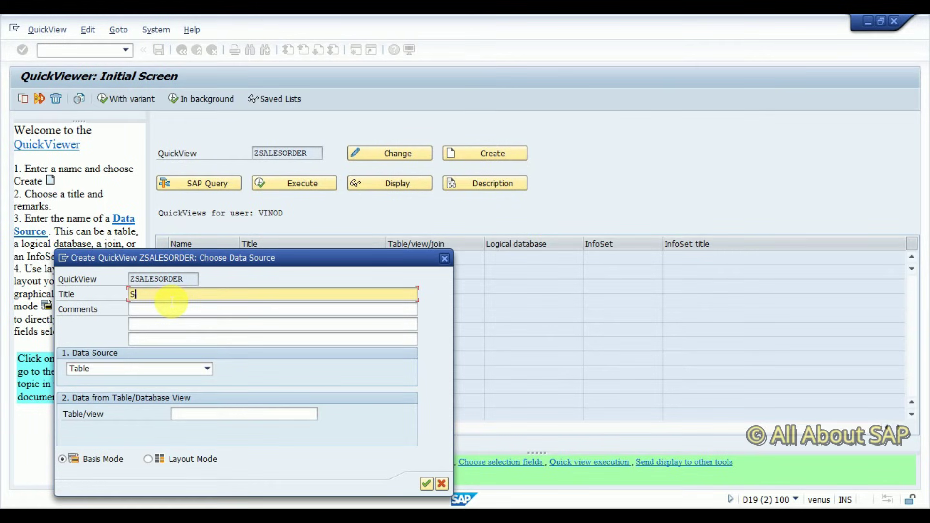
{"action": "type", "text": "ales Order Query"}
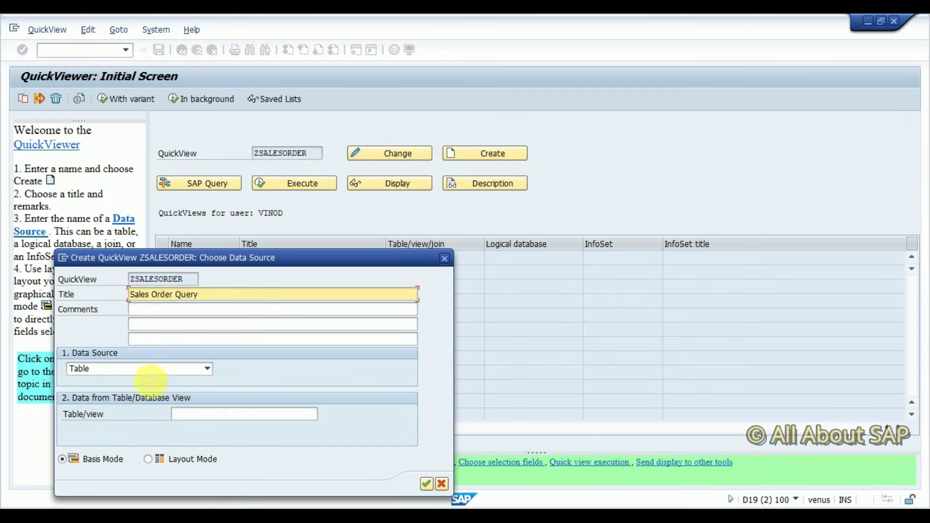
{"action": "left_click", "coordinate": [102, 371]}
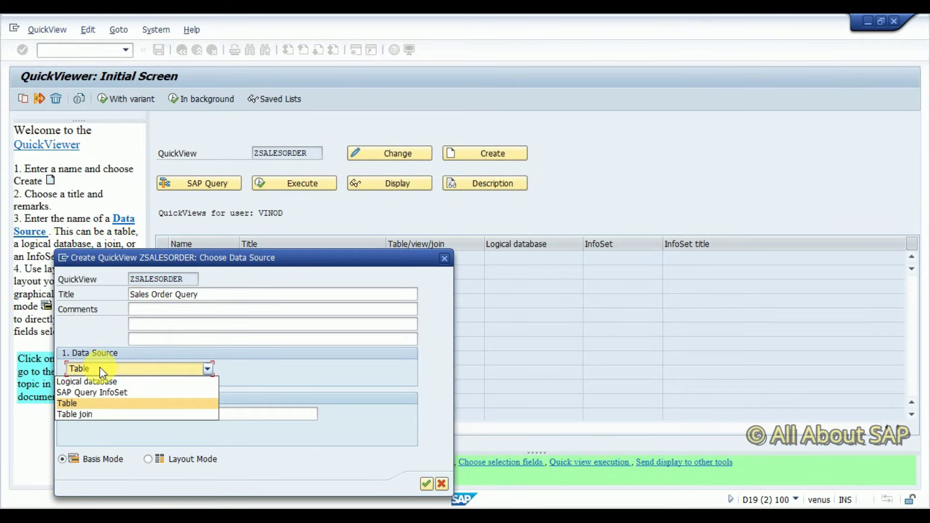
{"action": "left_click", "coordinate": [84, 415]}
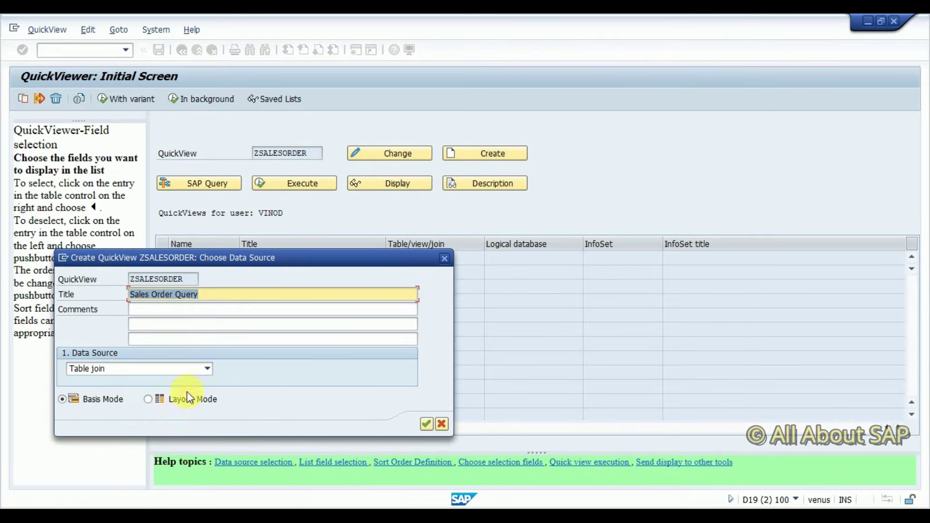
{"action": "left_click", "coordinate": [148, 399]}
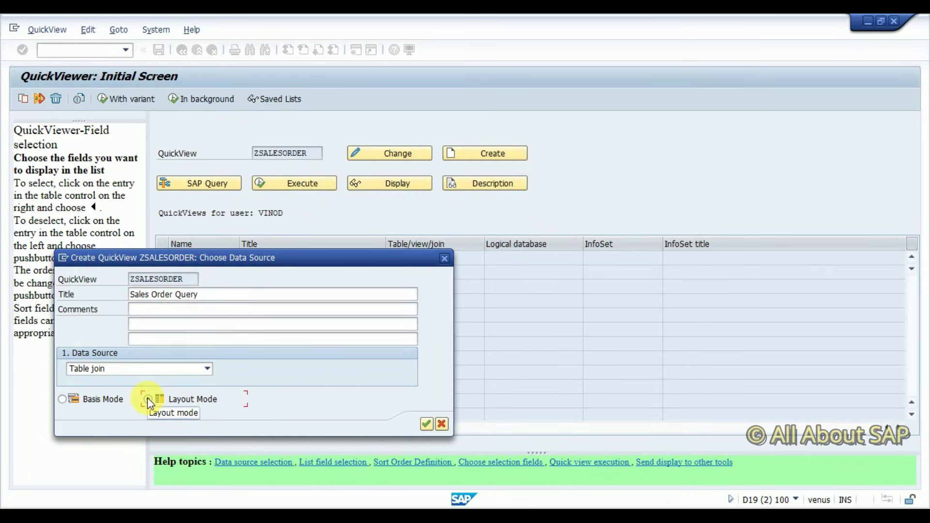
{"action": "key", "text": "Left"}
{"action": "left_click", "coordinate": [148, 398]}
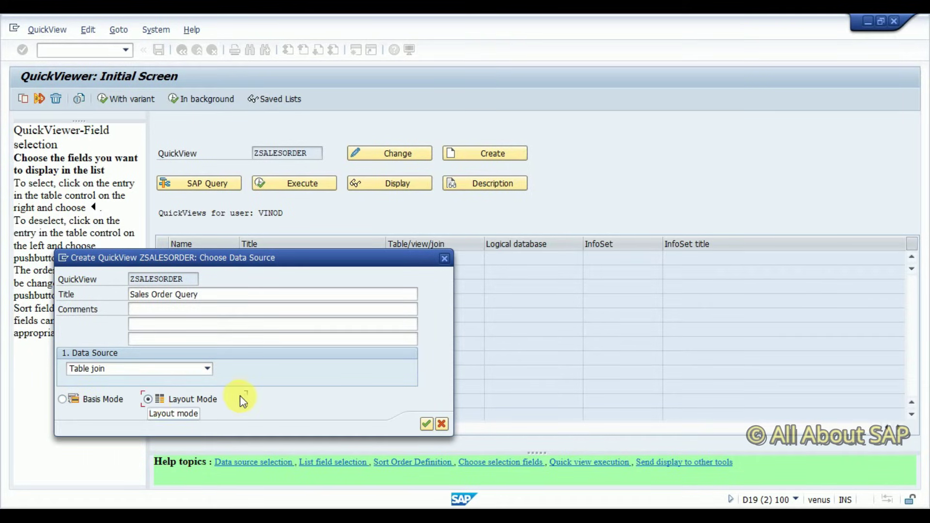
{"action": "left_click", "coordinate": [427, 426]}
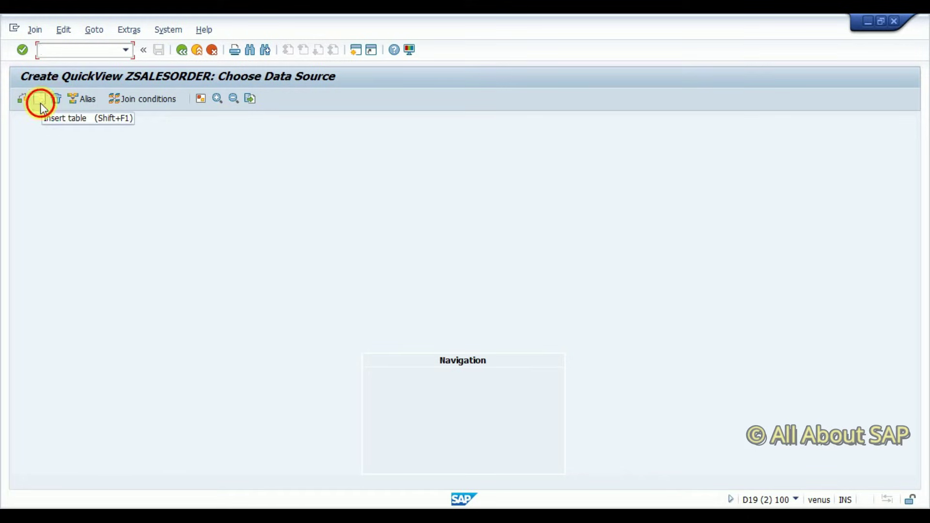
Insert the tables VBAK and VBAP into the join
{"action": "left_click", "coordinate": [40, 101]}
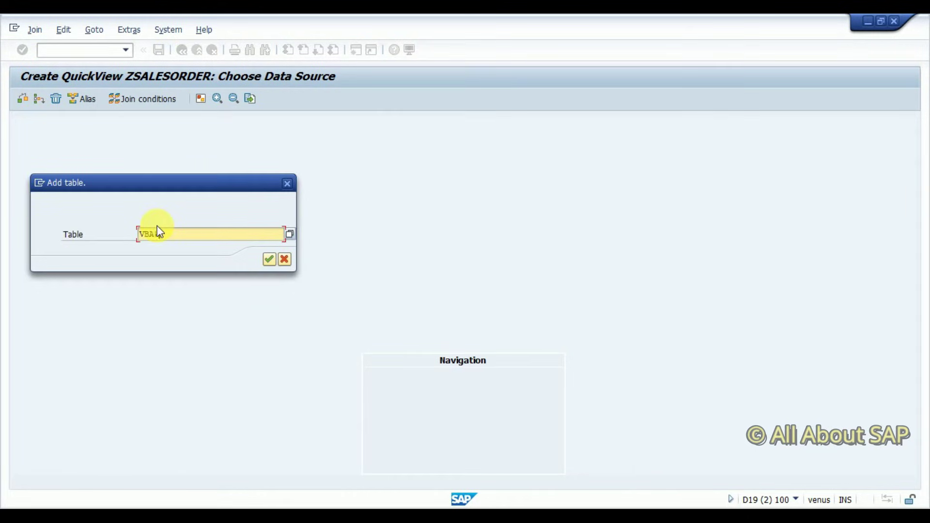
{"action": "type", "text": "VBAK"}
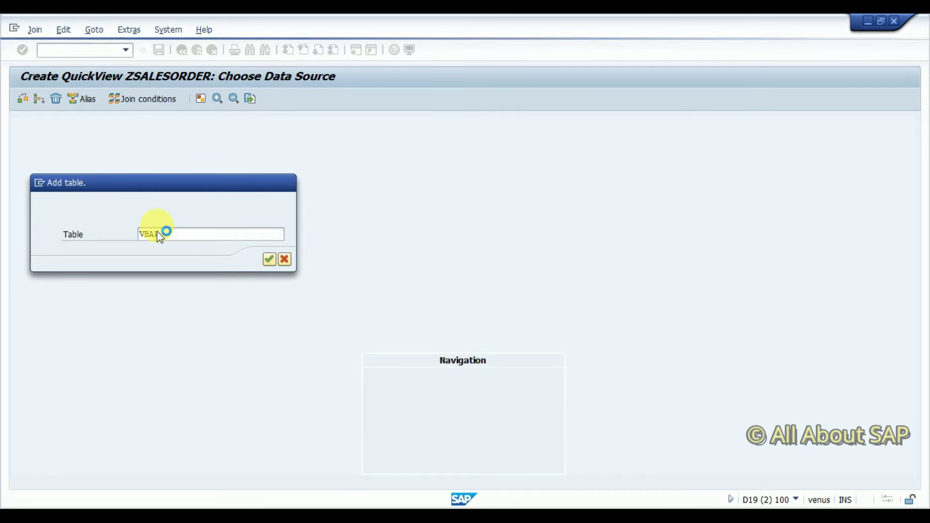
{"action": "key", "text": "Return"}
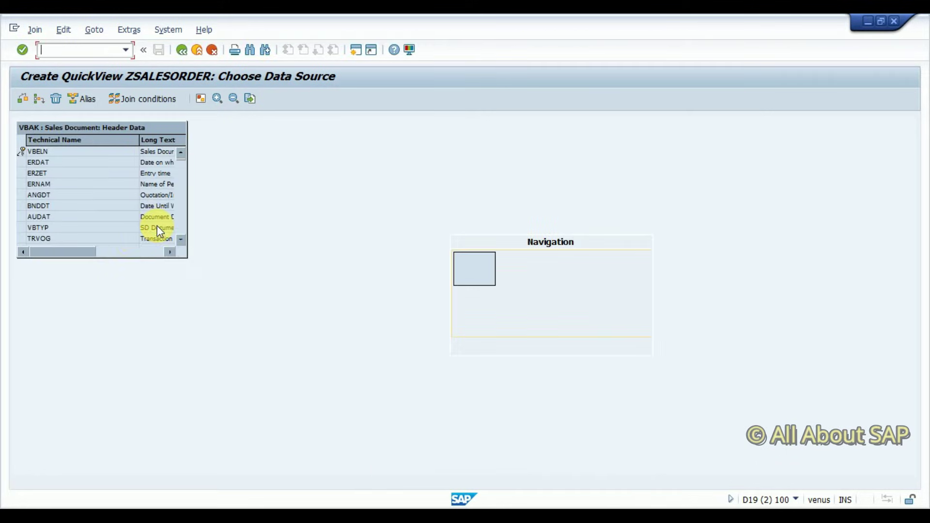
{"action": "left_click", "coordinate": [38, 99]}
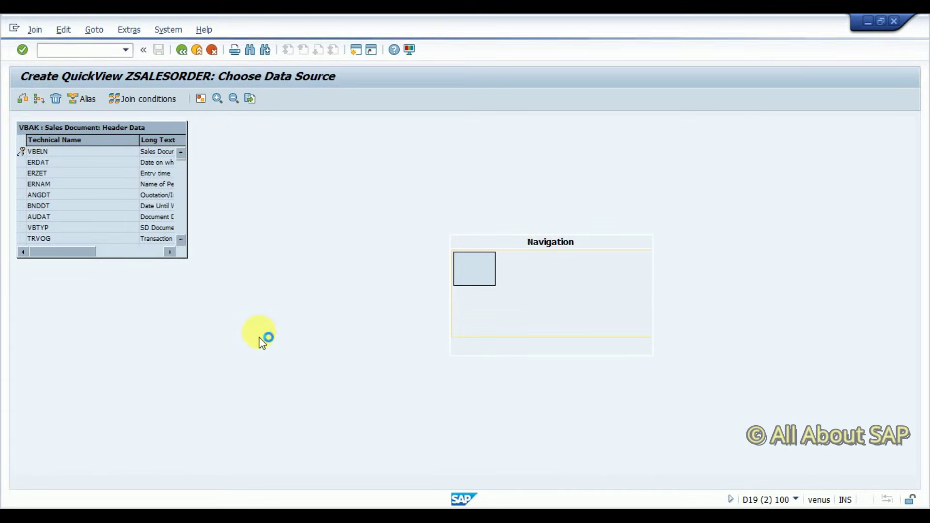
{"action": "type", "text": "VBA"}
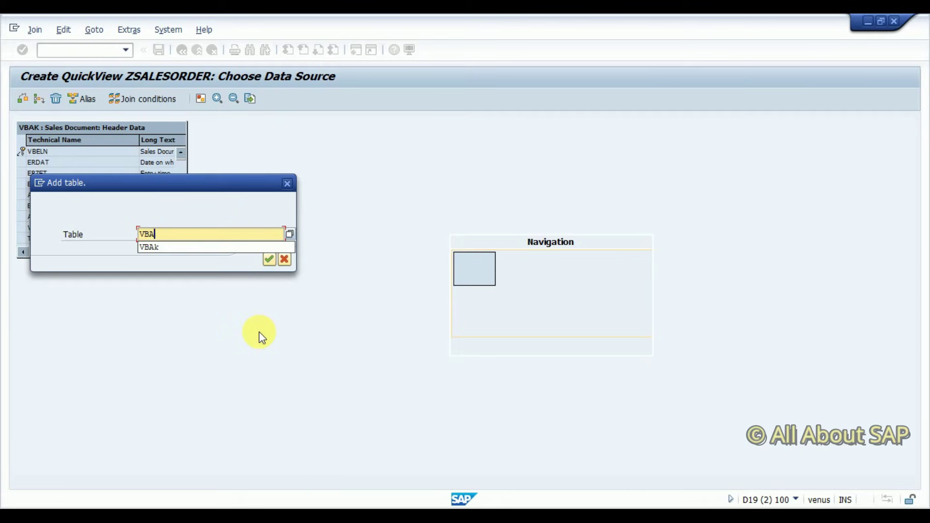
{"action": "type", "text": "P"}
{"action": "key", "text": "Return"}
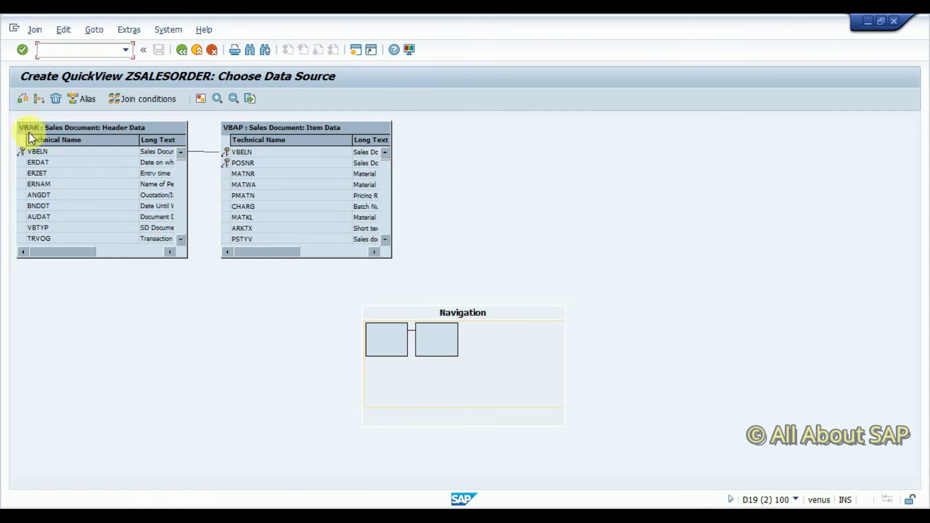
Add table VBEP to the join and go on to the QuickView's list design
{"action": "left_click", "coordinate": [39, 99]}
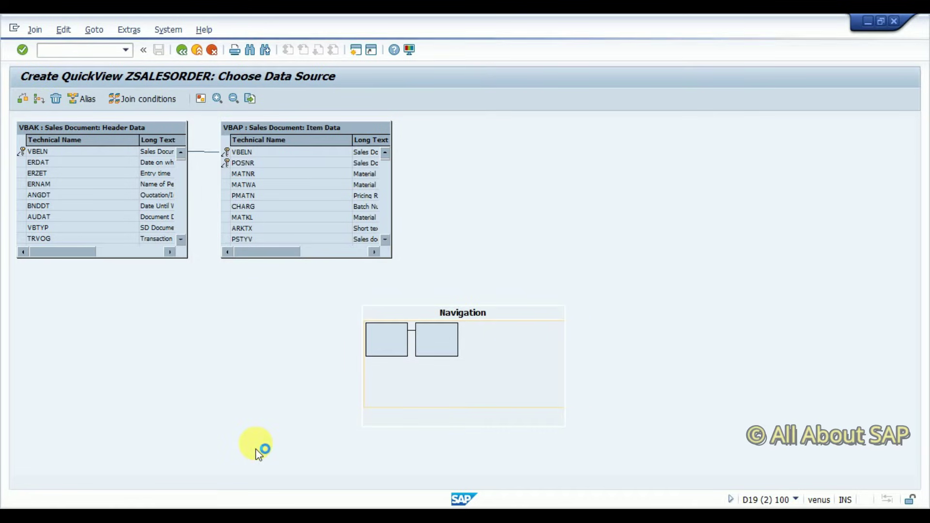
{"action": "type", "text": "VBEP"}
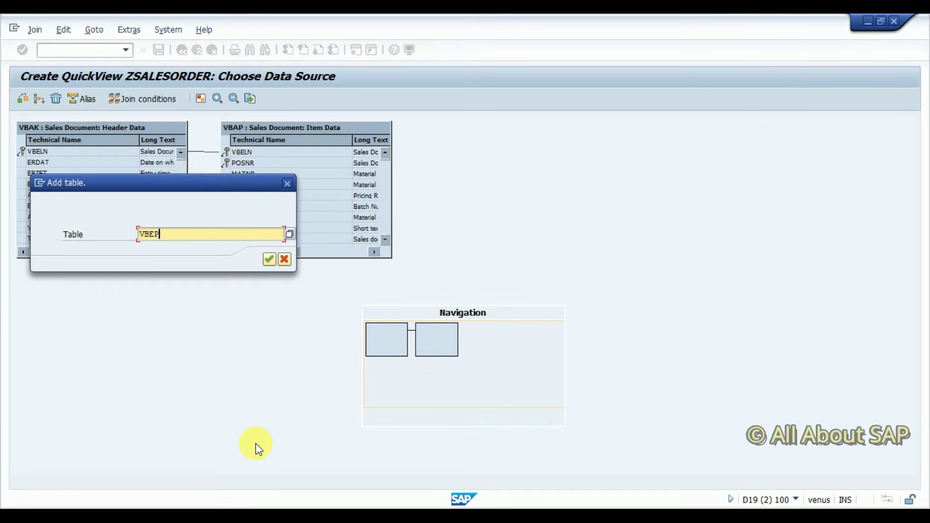
{"action": "key", "text": "Return"}
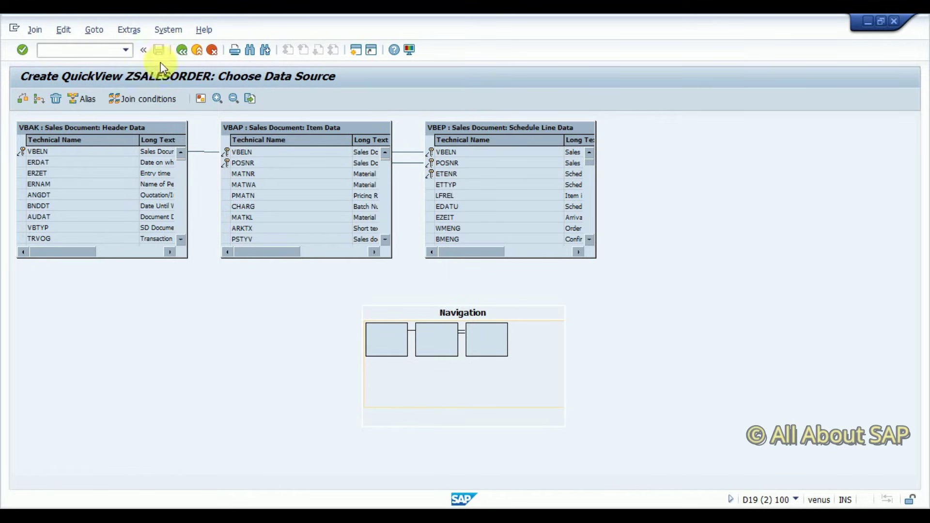
{"action": "left_click", "coordinate": [181, 50]}
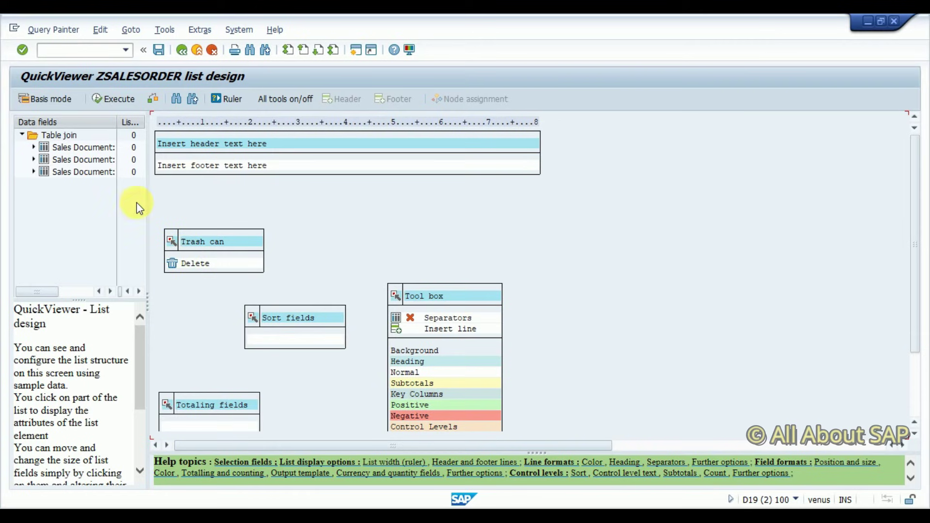
Widen the data fields area and its first column so the full table descriptions and technical names are readable
{"action": "left_click_drag", "start_coordinate": [153, 209], "coordinate": [311, 203]}
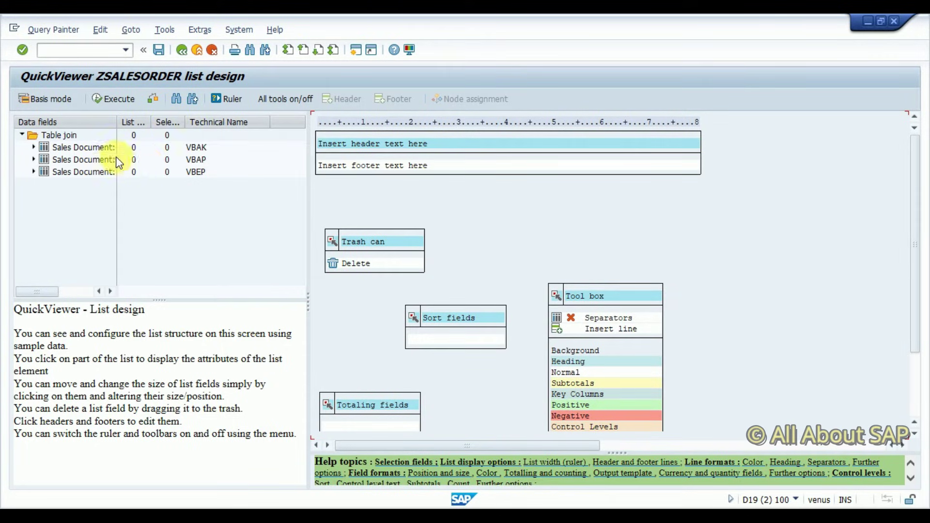
{"action": "left_click", "coordinate": [59, 135]}
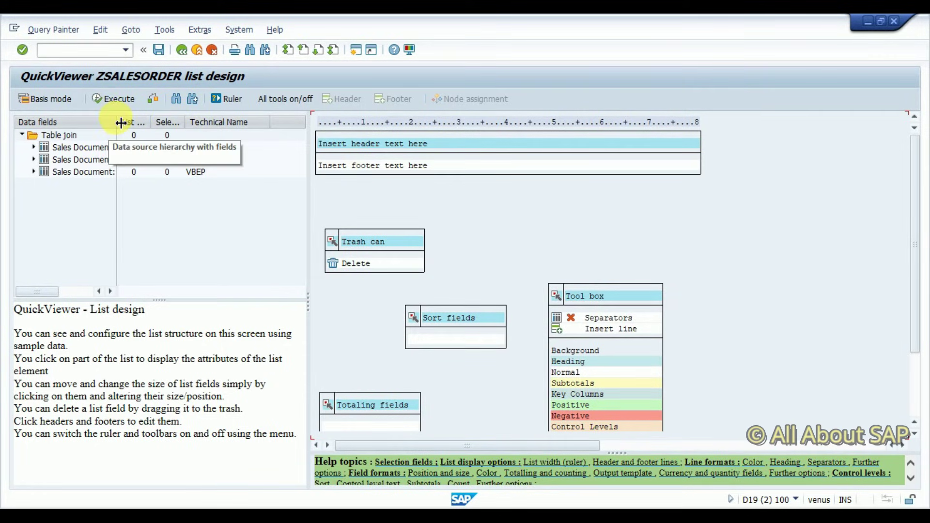
{"action": "left_click_drag", "start_coordinate": [119, 123], "coordinate": [161, 126]}
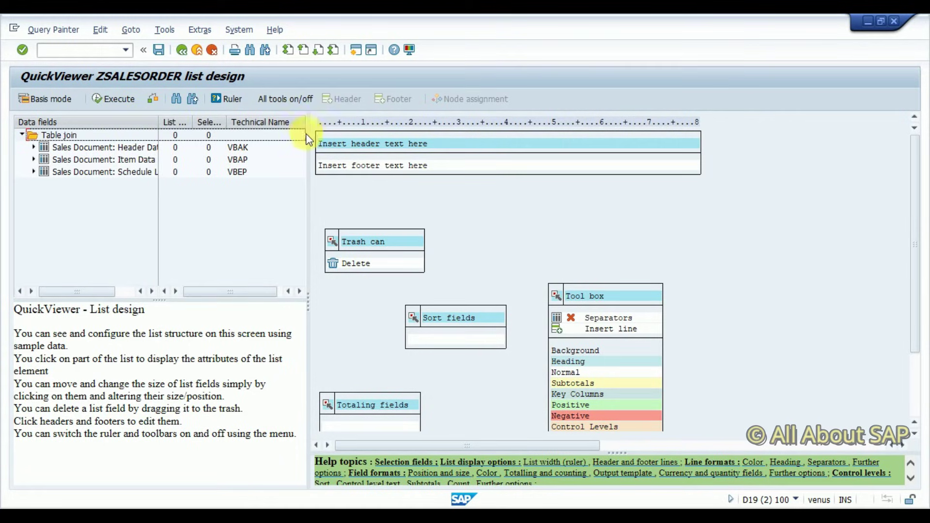
{"action": "left_click_drag", "start_coordinate": [310, 218], "coordinate": [421, 228]}
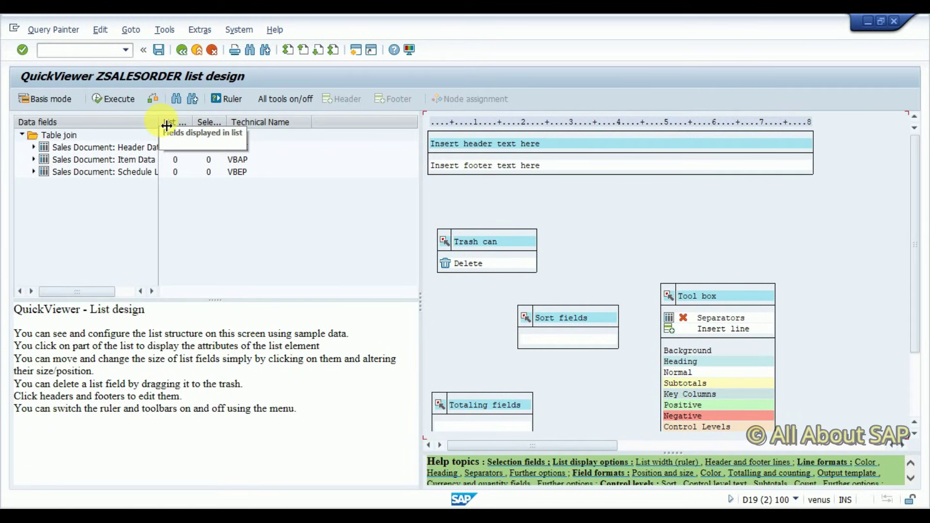
{"action": "left_click_drag", "start_coordinate": [167, 124], "coordinate": [243, 128]}
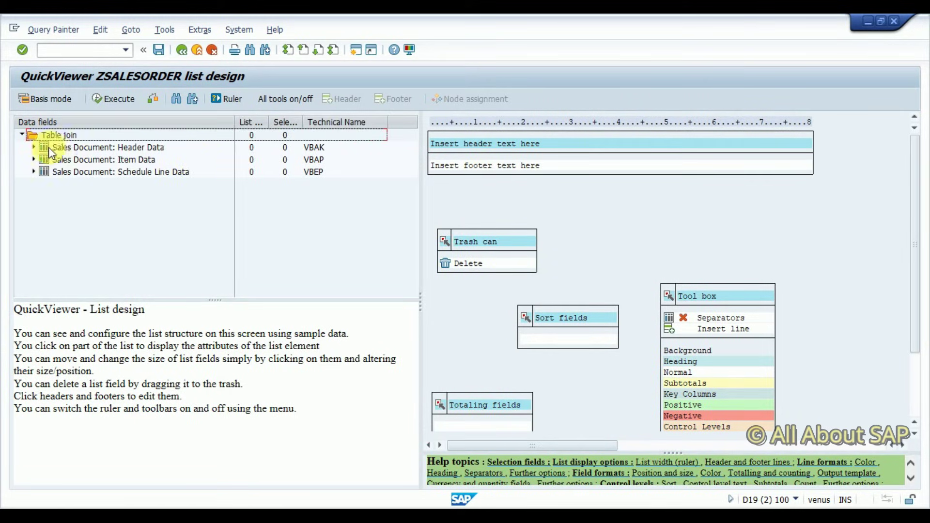
Expand the Sales Document: Header Data fields and make Sales Document (VBAK-VBELN) both a selection field and a list field
{"action": "left_click", "coordinate": [33, 146]}
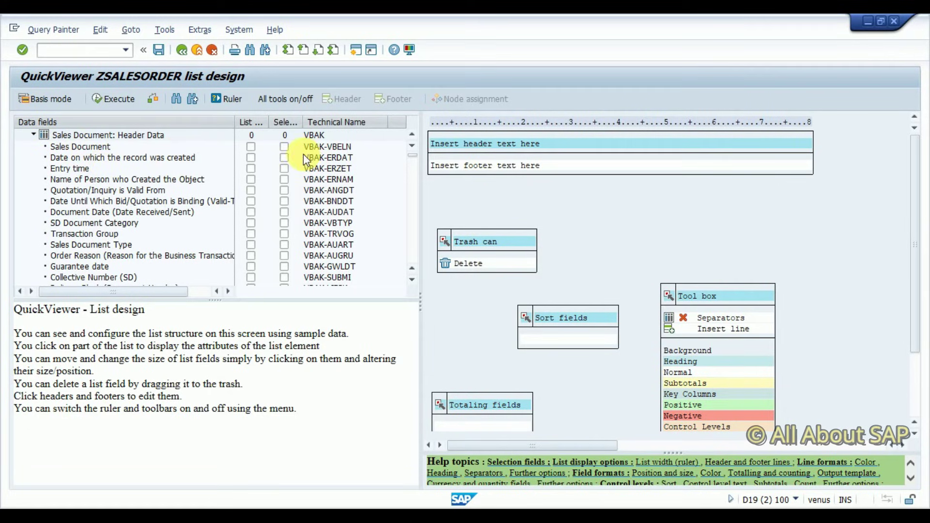
{"action": "left_click", "coordinate": [284, 147]}
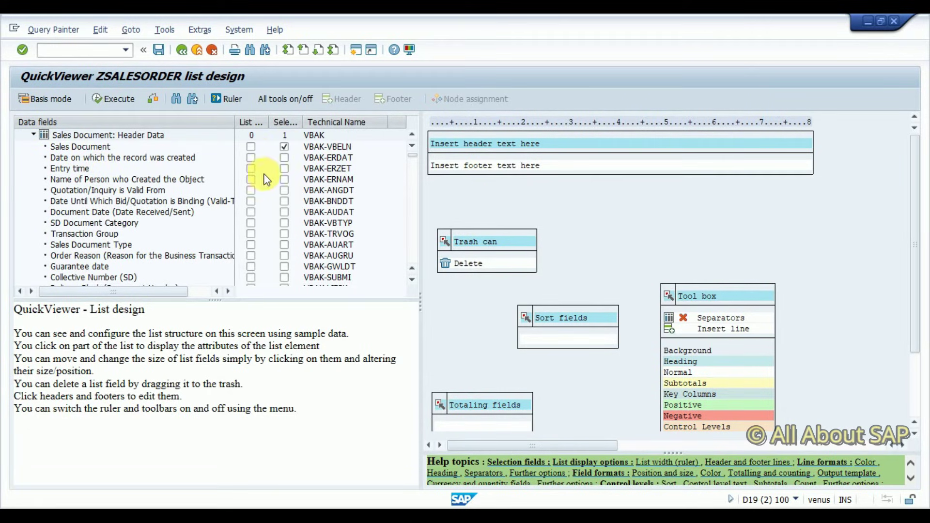
{"action": "left_click", "coordinate": [251, 147]}
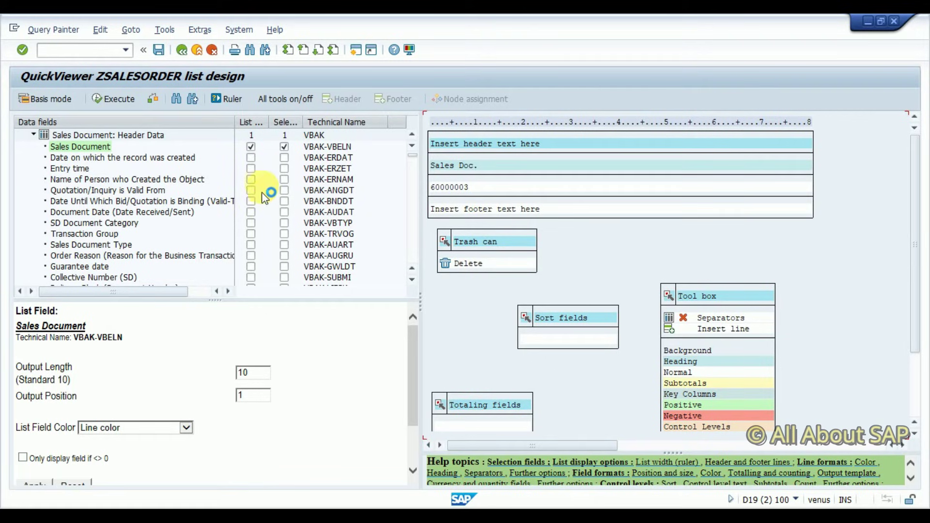
Add the header's record creation date, Entry time, Name of Person who Created the Object and Sales Document Type as list fields
{"action": "left_click", "coordinate": [250, 158]}
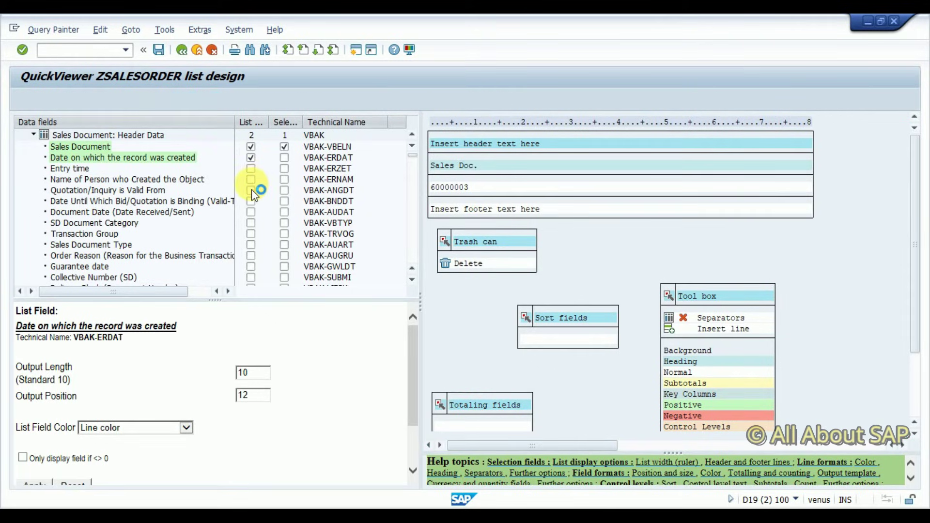
{"action": "left_click", "coordinate": [250, 169]}
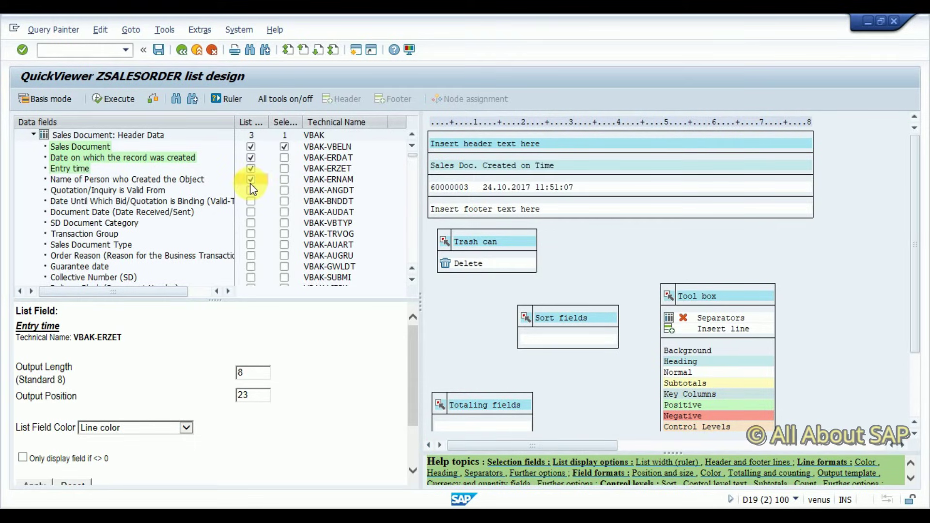
{"action": "left_click", "coordinate": [250, 179]}
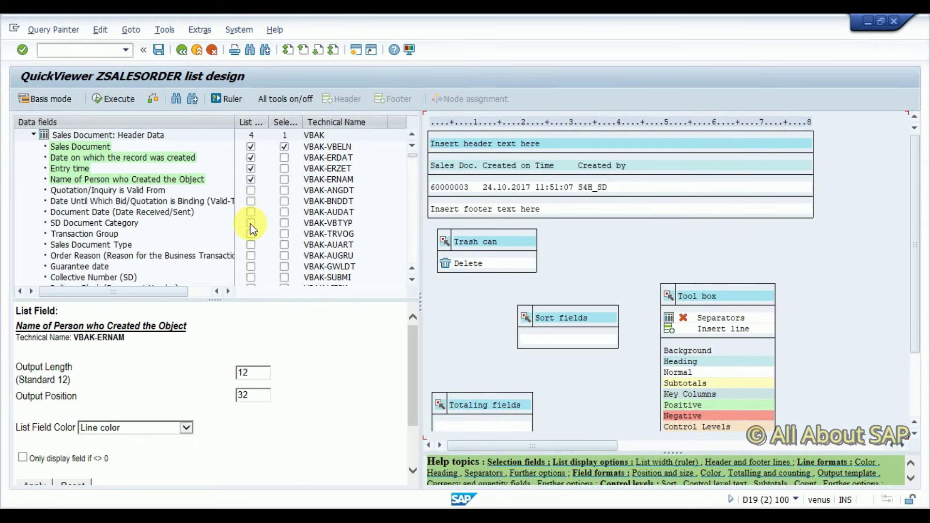
{"action": "left_click", "coordinate": [251, 245]}
{"action": "left_click", "coordinate": [252, 266]}
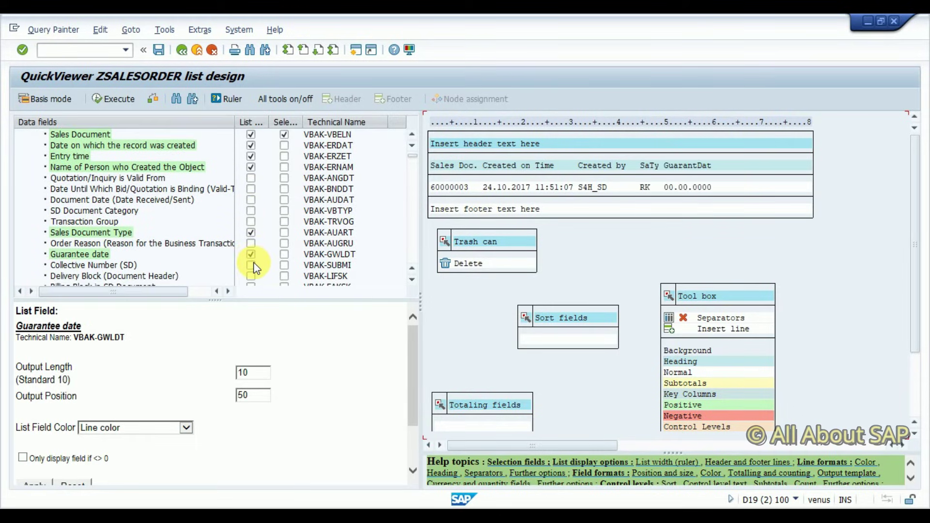
{"action": "left_click", "coordinate": [251, 255]}
Add the header's Sales Organization, Distribution Channel and Division as list fields
{"action": "left_click", "coordinate": [412, 280]}
{"action": "left_click", "coordinate": [412, 280]}
{"action": "left_click", "coordinate": [412, 280]}
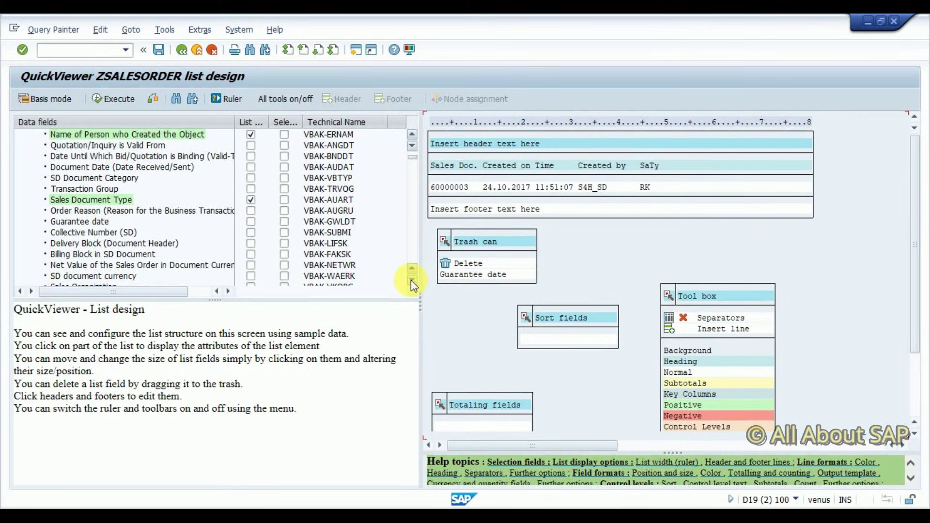
{"action": "left_click", "coordinate": [411, 280]}
{"action": "left_click", "coordinate": [412, 280]}
{"action": "left_click", "coordinate": [412, 280]}
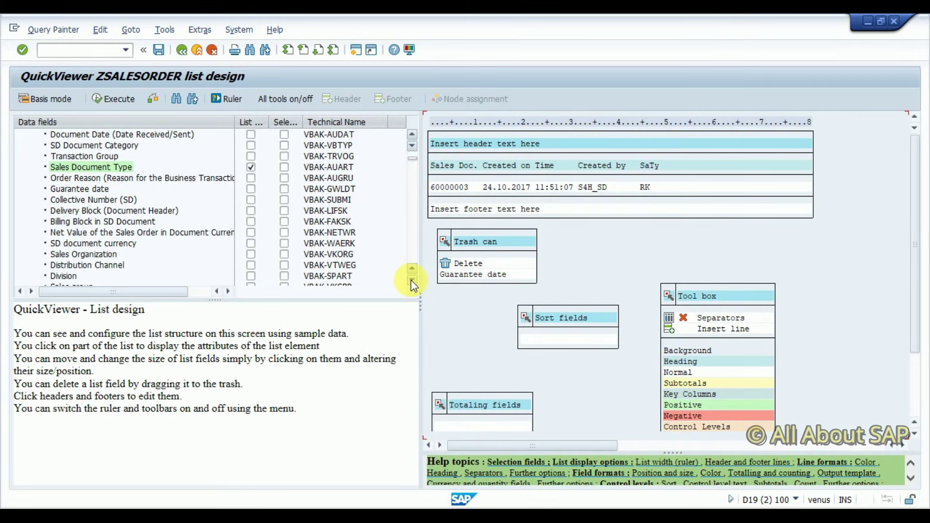
{"action": "left_click", "coordinate": [251, 255]}
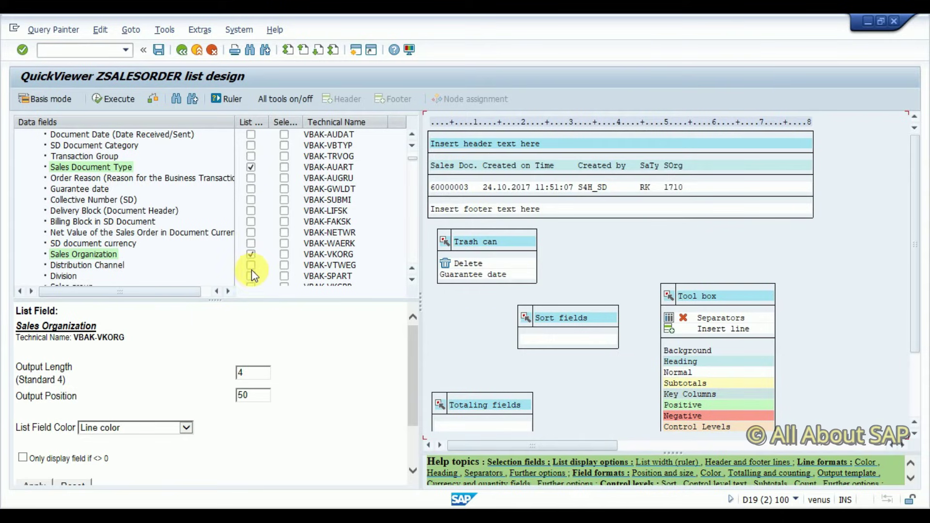
{"action": "left_click", "coordinate": [250, 266]}
{"action": "left_click", "coordinate": [251, 276]}
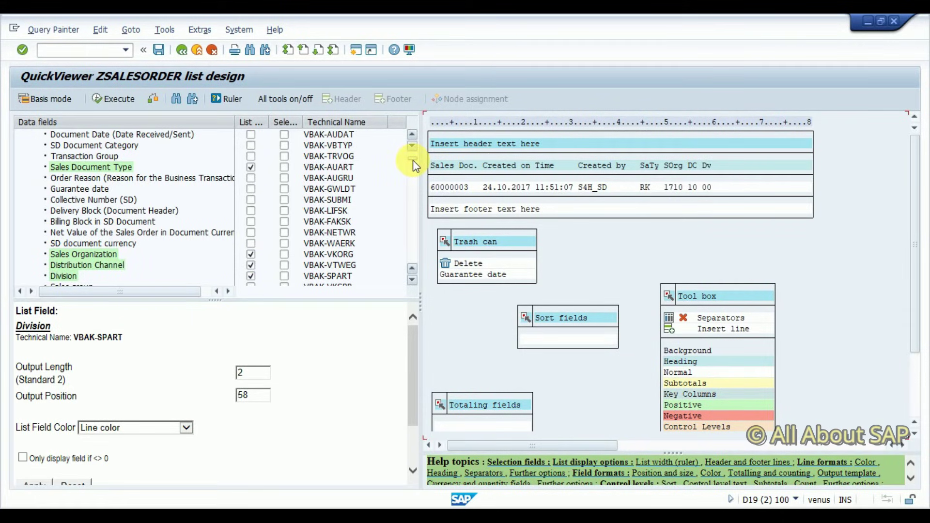
Make the header's Sales Document Type (VBAK-AUART) and Sales Organization (VBAK-VKORG) selection fields as well
{"action": "left_click", "coordinate": [284, 168]}
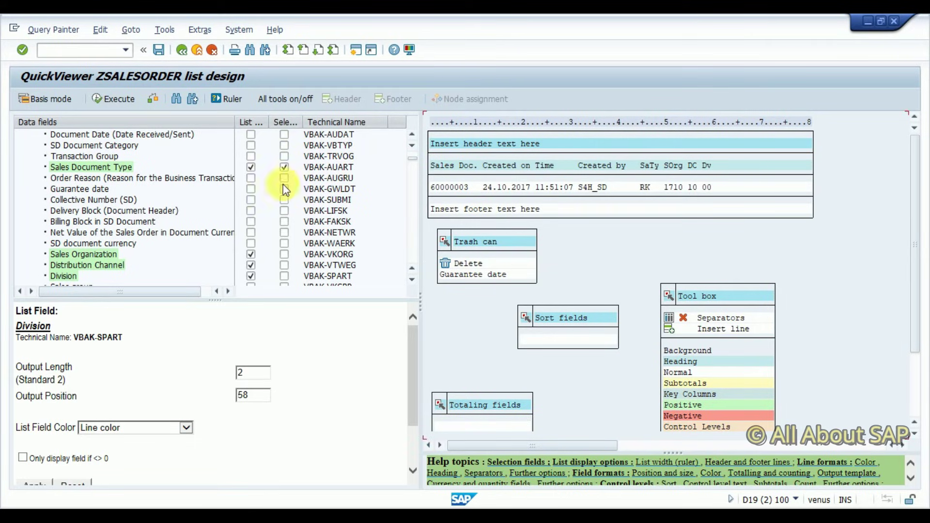
{"action": "left_click", "coordinate": [412, 280]}
{"action": "left_click", "coordinate": [412, 280]}
{"action": "left_click", "coordinate": [411, 281]}
{"action": "left_click", "coordinate": [412, 281]}
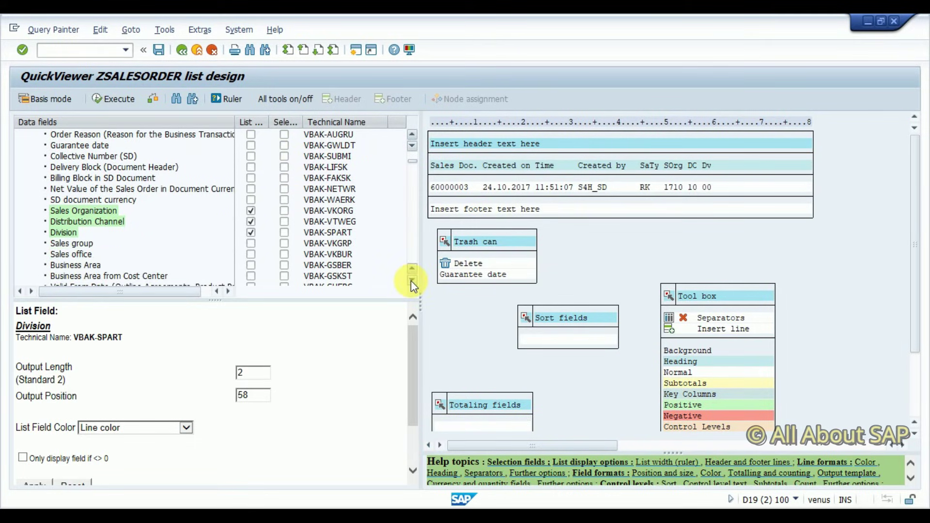
{"action": "left_click", "coordinate": [412, 281]}
{"action": "left_click", "coordinate": [284, 200]}
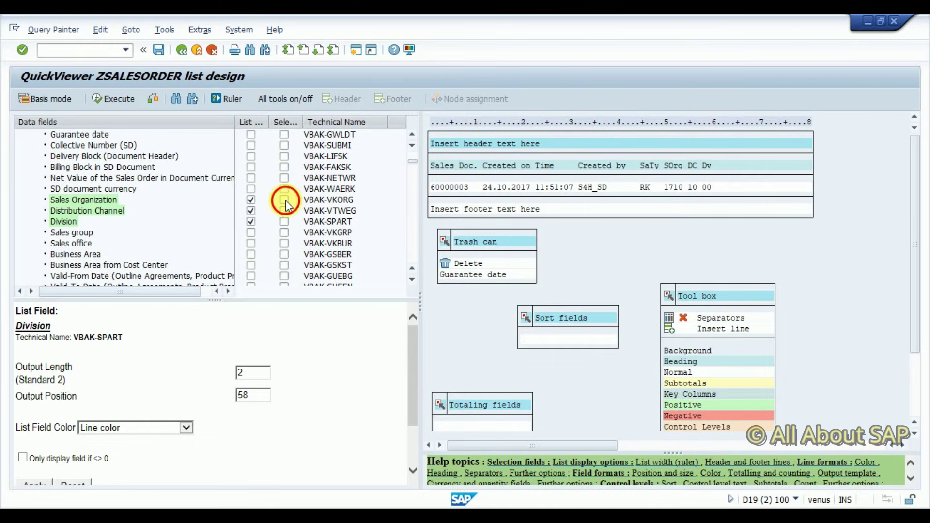
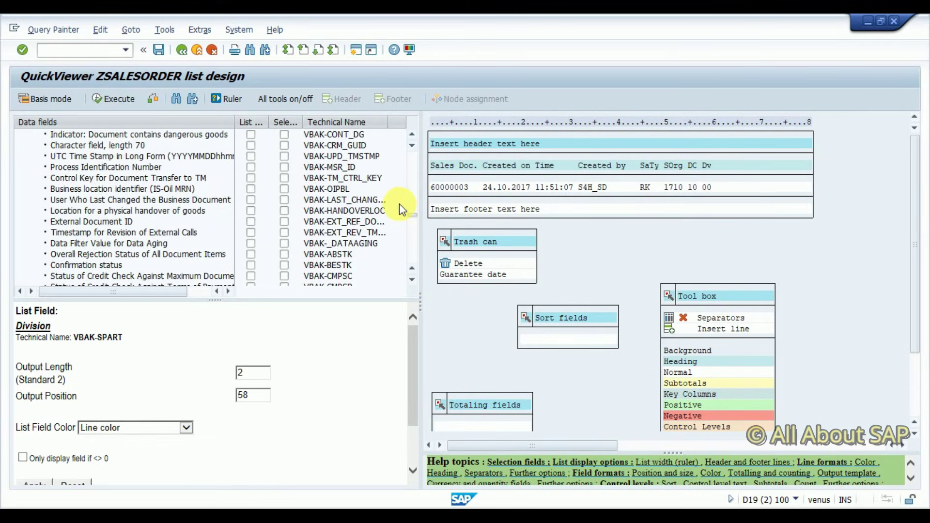
Expand the Sales Document: Item Data fields and add Material Number and Material Group as list fields
{"action": "left_click_drag", "start_coordinate": [414, 214], "coordinate": [415, 264]}
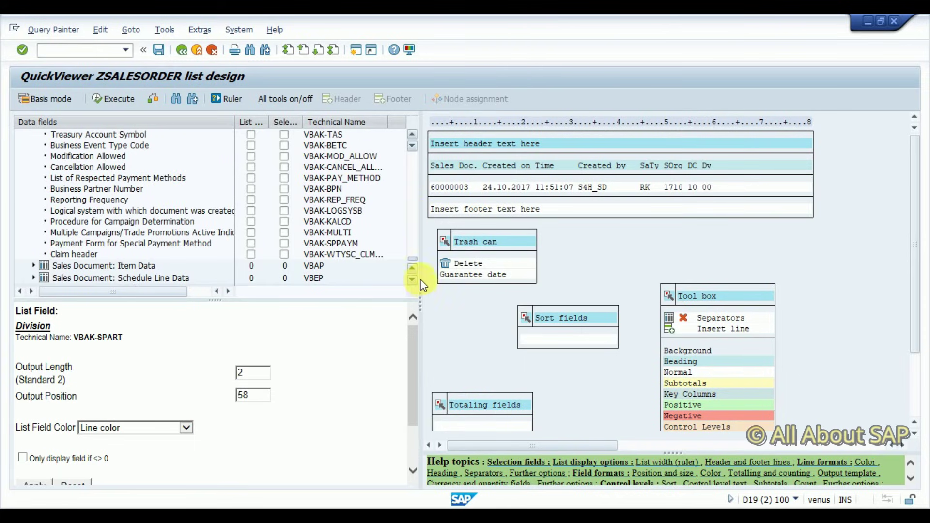
{"action": "left_click", "coordinate": [32, 266]}
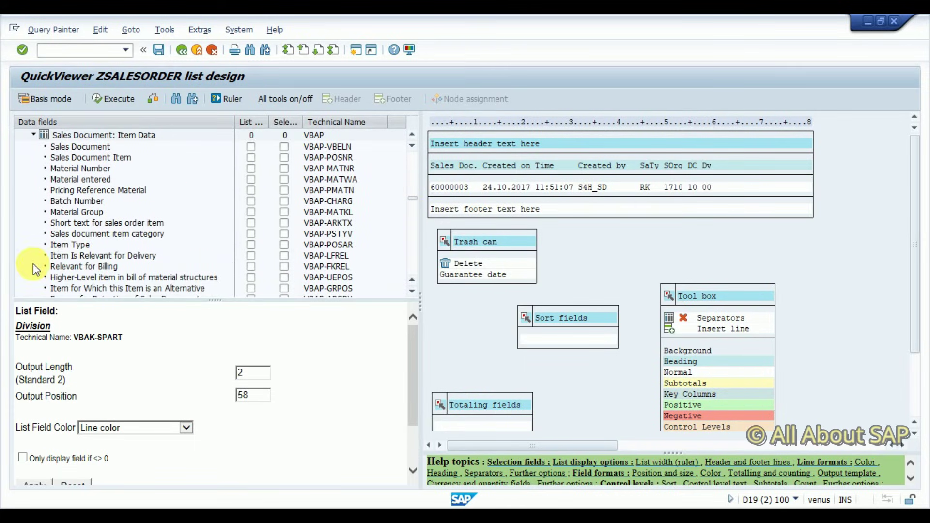
{"action": "scroll", "coordinate": [96, 252], "scroll_direction": "down", "scroll_amount": 3}
{"action": "scroll", "coordinate": [97, 252], "scroll_direction": "up", "scroll_amount": 6}
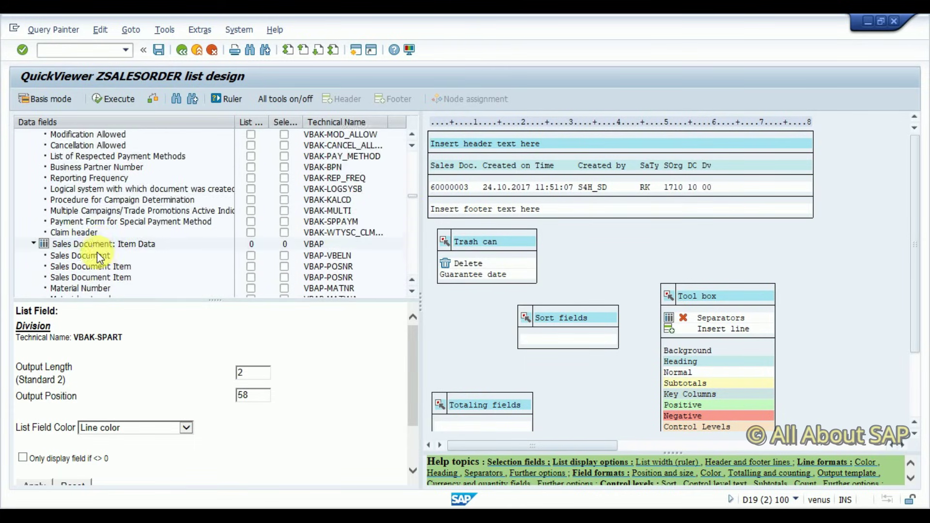
{"action": "scroll", "coordinate": [97, 252], "scroll_direction": "down", "scroll_amount": 3}
{"action": "scroll", "coordinate": [97, 252], "scroll_direction": "up", "scroll_amount": 1}
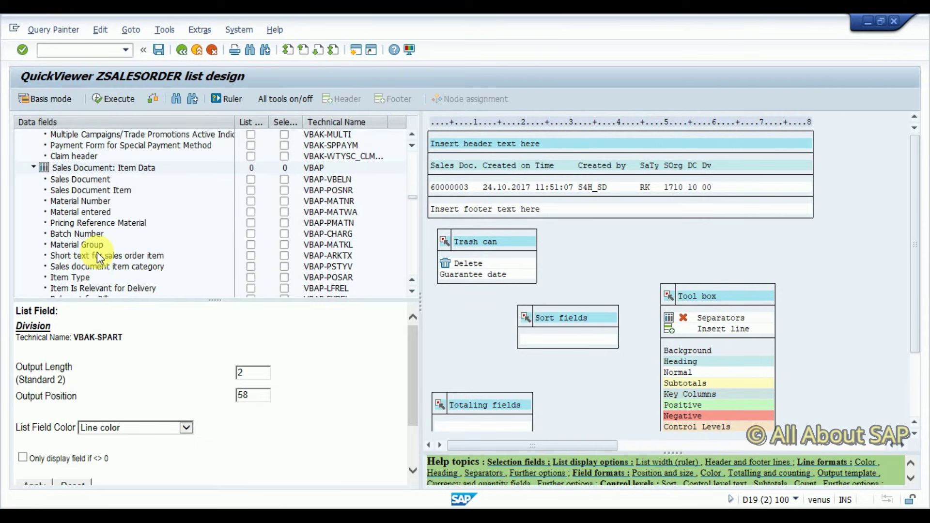
{"action": "left_click", "coordinate": [250, 201]}
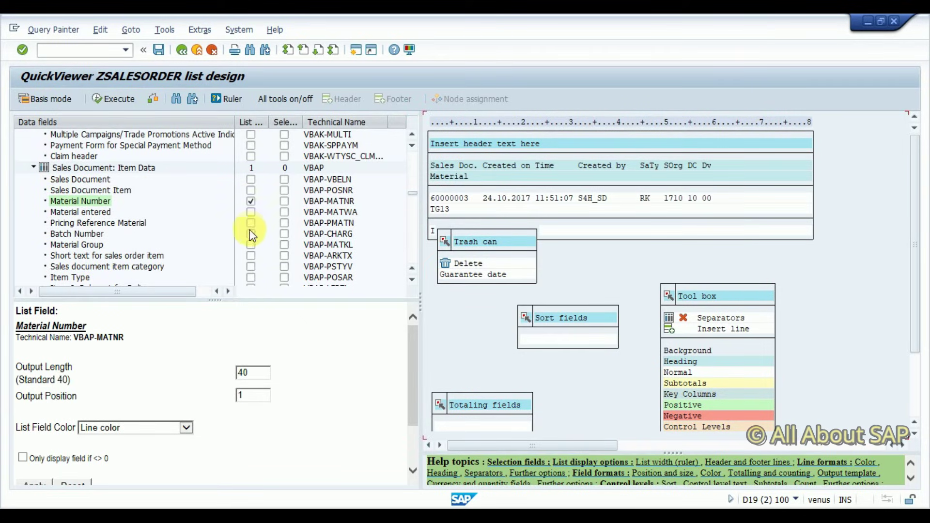
{"action": "left_click", "coordinate": [251, 245]}
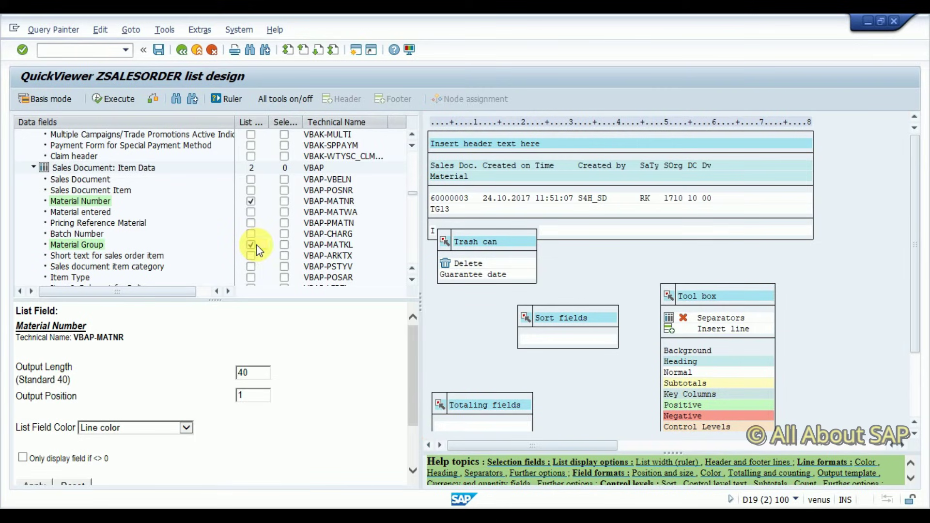
Look through the item data fields beyond Material Group, including the quantity, unit and tolerance fields, for further list candidates
{"action": "left_click", "coordinate": [411, 279]}
{"action": "left_click", "coordinate": [411, 279]}
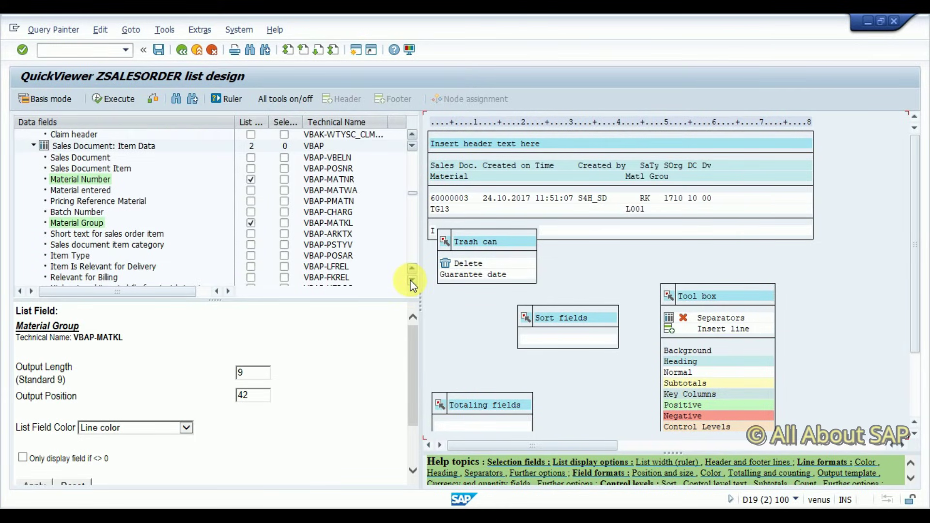
{"action": "left_click", "coordinate": [411, 279]}
{"action": "left_click", "coordinate": [412, 280]}
{"action": "left_click", "coordinate": [411, 282]}
{"action": "left_click", "coordinate": [412, 282]}
{"action": "left_click", "coordinate": [412, 282]}
{"action": "left_click", "coordinate": [411, 283]}
{"action": "left_click", "coordinate": [411, 282]}
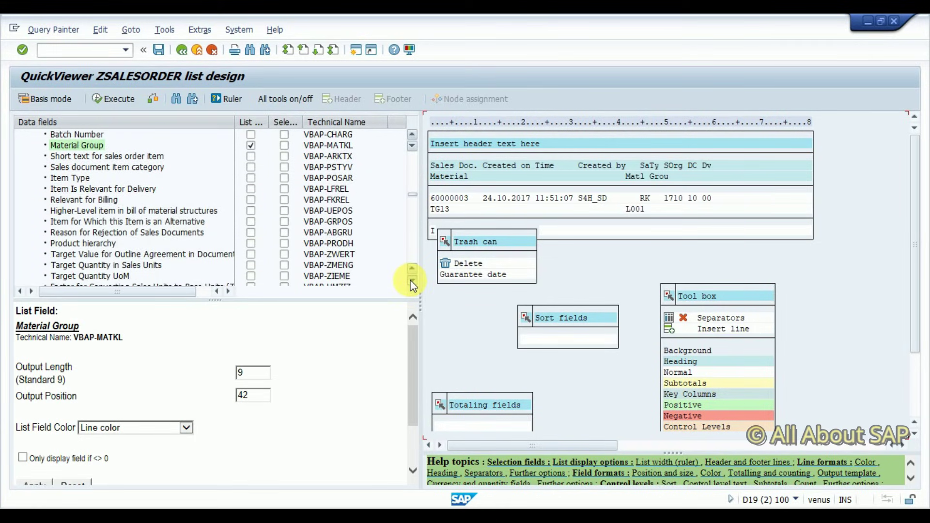
{"action": "left_click", "coordinate": [412, 282]}
{"action": "left_click", "coordinate": [412, 282]}
{"action": "left_click", "coordinate": [412, 283]}
{"action": "left_click", "coordinate": [412, 282]}
{"action": "left_click", "coordinate": [411, 283]}
{"action": "left_click", "coordinate": [412, 282]}
{"action": "left_click", "coordinate": [411, 282]}
{"action": "left_click", "coordinate": [411, 282]}
{"action": "left_click", "coordinate": [411, 283]}
{"action": "left_click", "coordinate": [411, 282]}
{"action": "left_click", "coordinate": [411, 283]}
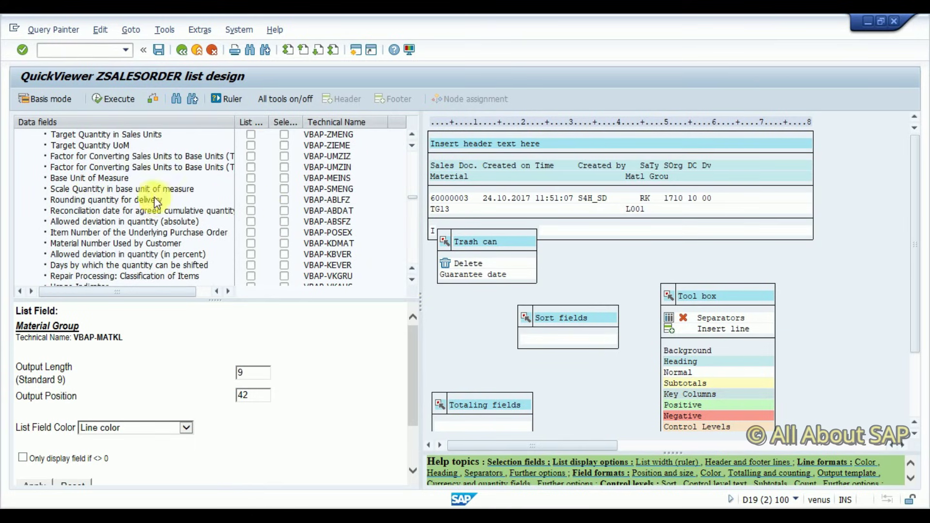
{"action": "scroll", "coordinate": [150, 196], "scroll_direction": "up", "scroll_amount": 2}
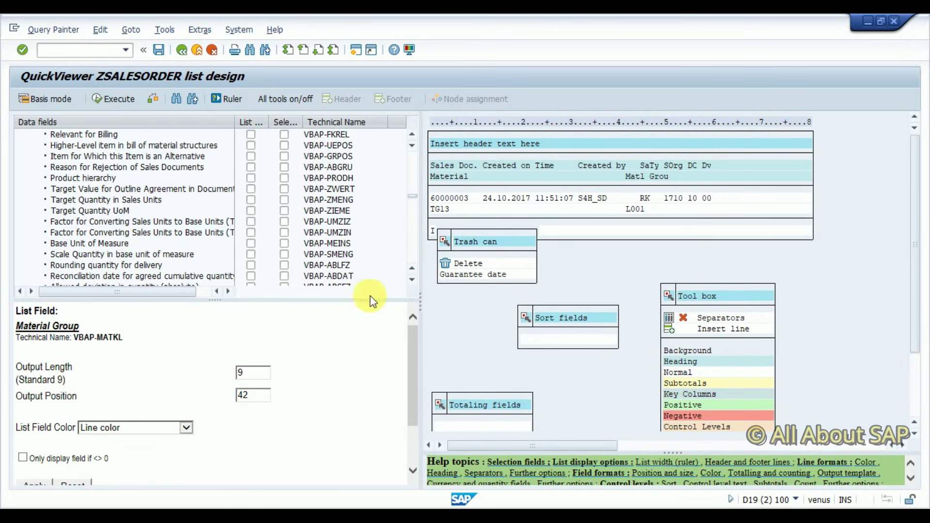
{"action": "left_click", "coordinate": [410, 280]}
{"action": "left_click", "coordinate": [411, 280]}
{"action": "left_click", "coordinate": [411, 281]}
{"action": "left_click", "coordinate": [411, 281]}
{"action": "left_click", "coordinate": [411, 281]}
{"action": "left_click", "coordinate": [410, 281]}
{"action": "left_click", "coordinate": [410, 281]}
{"action": "left_click", "coordinate": [410, 281]}
{"action": "left_click", "coordinate": [410, 280]}
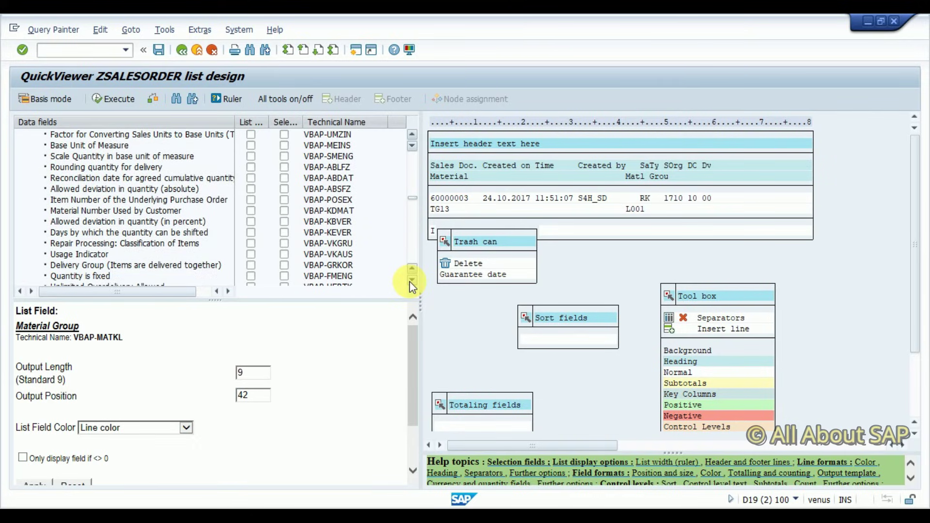
{"action": "left_click", "coordinate": [410, 280]}
{"action": "left_click", "coordinate": [411, 281]}
{"action": "left_click", "coordinate": [411, 281]}
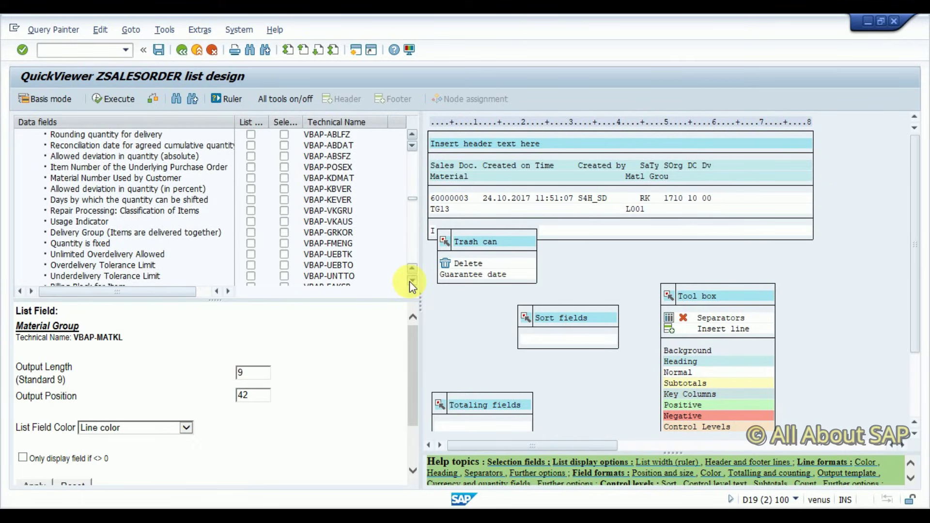
{"action": "scroll", "coordinate": [413, 162], "scroll_direction": "up", "scroll_amount": 15}
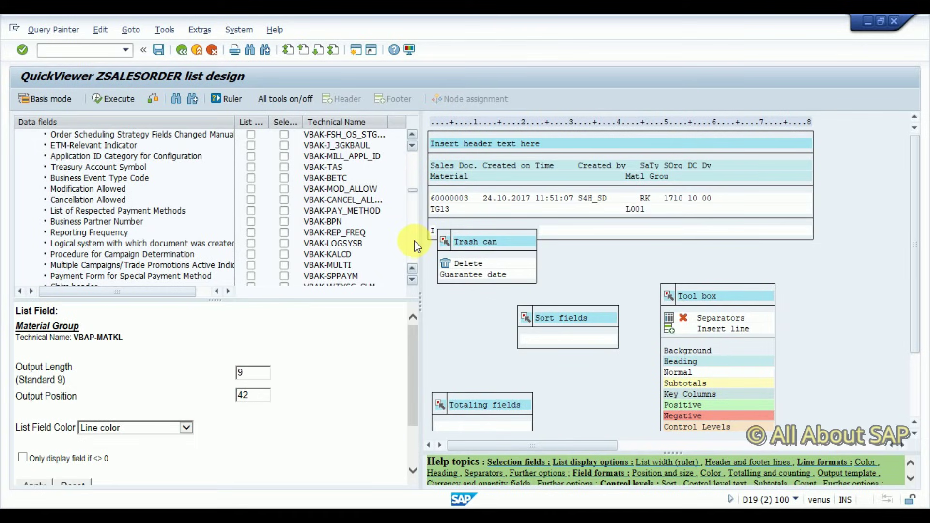
{"action": "scroll", "coordinate": [415, 239], "scroll_direction": "down", "scroll_amount": 5}
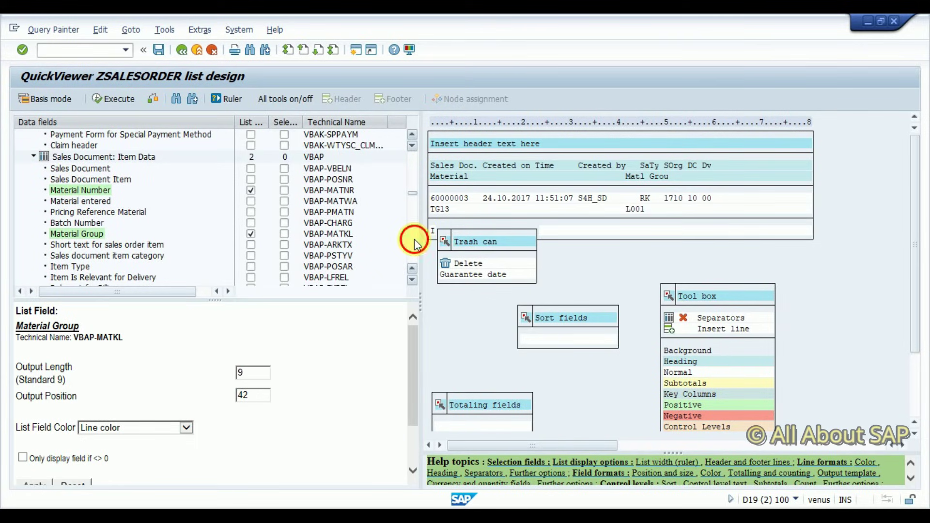
Add the item's Target Quantity UoM and Scale Quantity in base unit of measure as list fields, trying and removing Target Quantity in Sales Units
{"action": "scroll", "coordinate": [415, 240], "scroll_direction": "down", "scroll_amount": 5}
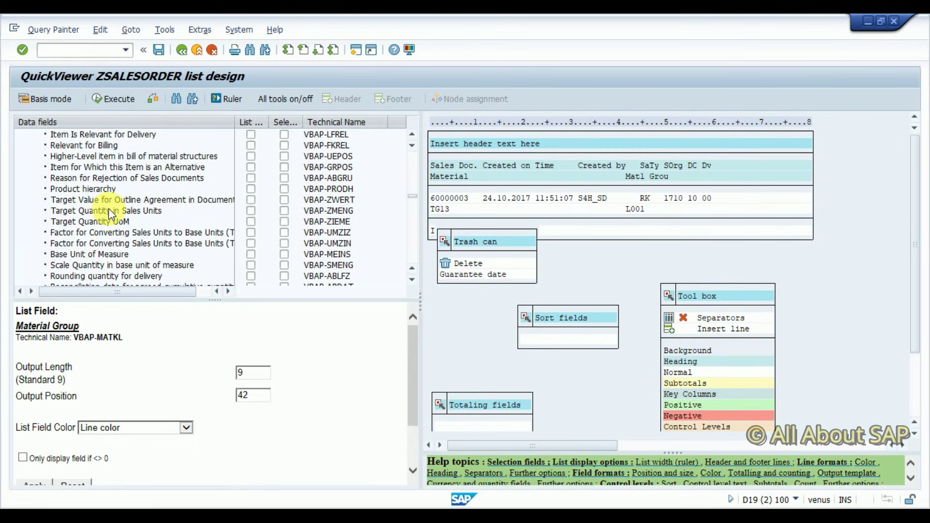
{"action": "left_click", "coordinate": [251, 210]}
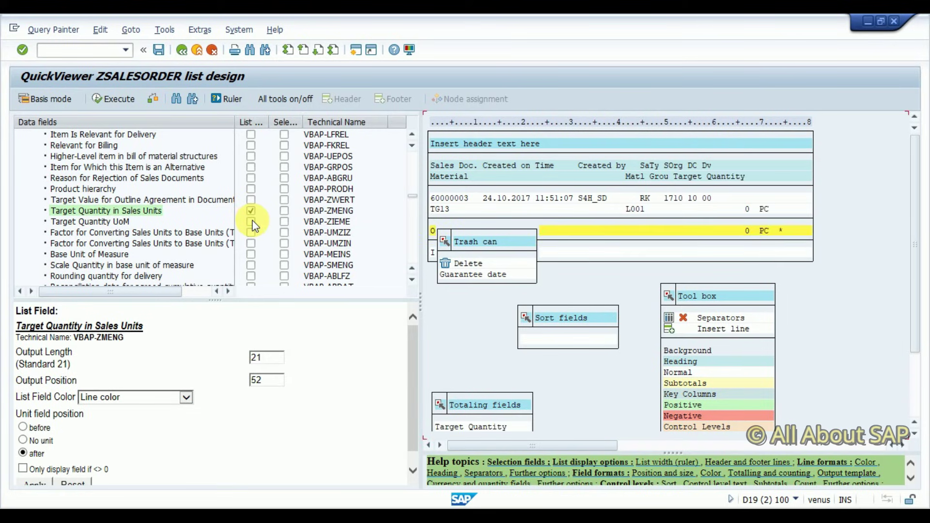
{"action": "left_click", "coordinate": [252, 222]}
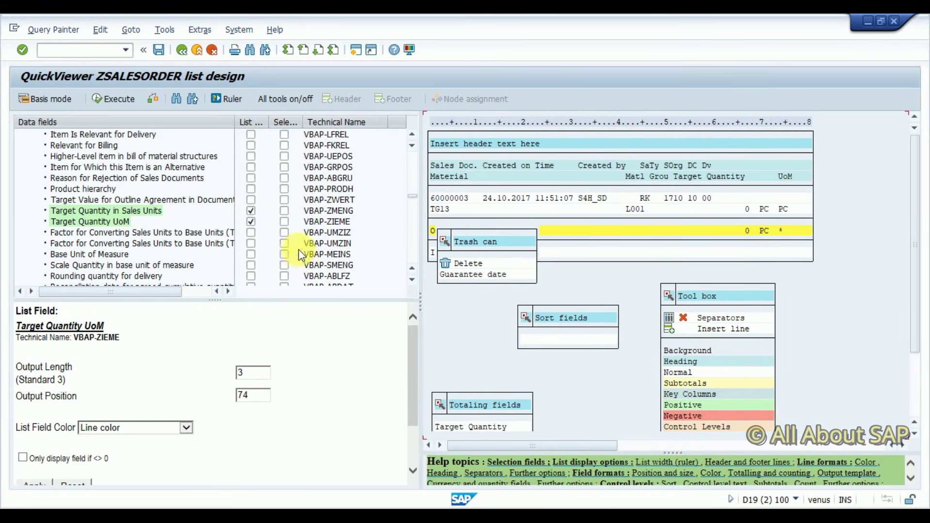
{"action": "left_click", "coordinate": [250, 210]}
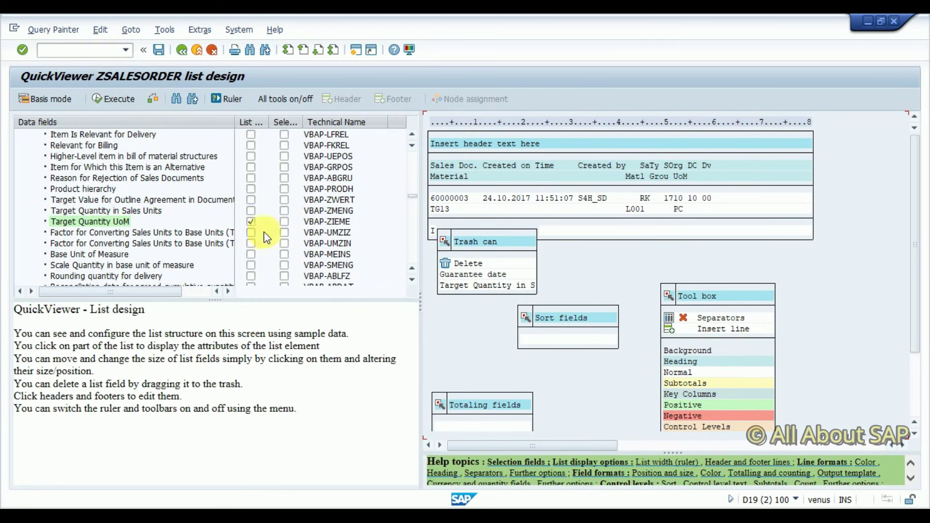
{"action": "left_click", "coordinate": [250, 266]}
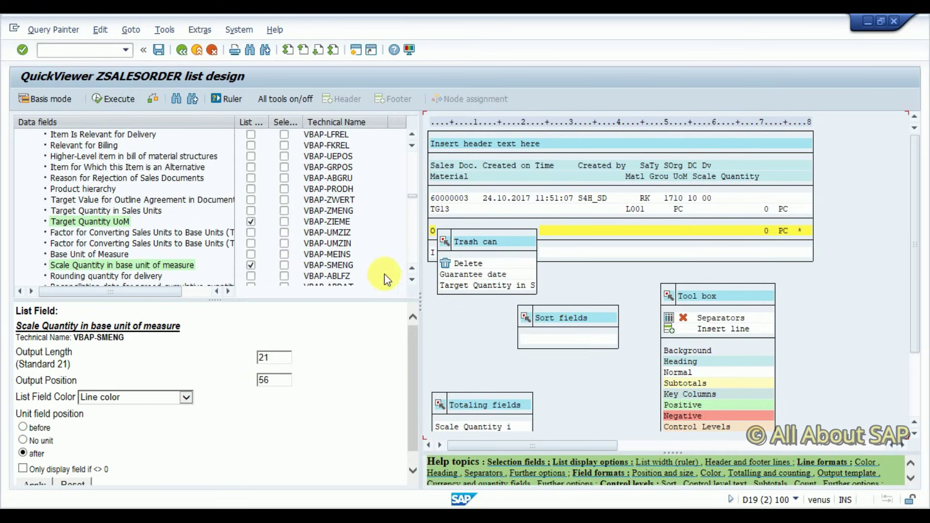
Examine the item data fields beyond Scale Quantity, through the reference document, plant, storage location and route fields
{"action": "left_click", "coordinate": [413, 280]}
{"action": "left_click", "coordinate": [413, 280]}
{"action": "left_click", "coordinate": [413, 280]}
{"action": "left_click", "coordinate": [413, 280]}
{"action": "left_click", "coordinate": [413, 280]}
{"action": "left_click", "coordinate": [413, 280]}
{"action": "left_click", "coordinate": [413, 280]}
{"action": "left_click", "coordinate": [413, 280]}
{"action": "left_click", "coordinate": [413, 280]}
{"action": "left_click", "coordinate": [413, 280]}
{"action": "left_click", "coordinate": [413, 280]}
{"action": "left_click", "coordinate": [413, 280]}
{"action": "left_click", "coordinate": [412, 280]}
{"action": "left_click", "coordinate": [412, 280]}
{"action": "left_click", "coordinate": [413, 280]}
{"action": "left_click", "coordinate": [412, 280]}
{"action": "left_click", "coordinate": [413, 280]}
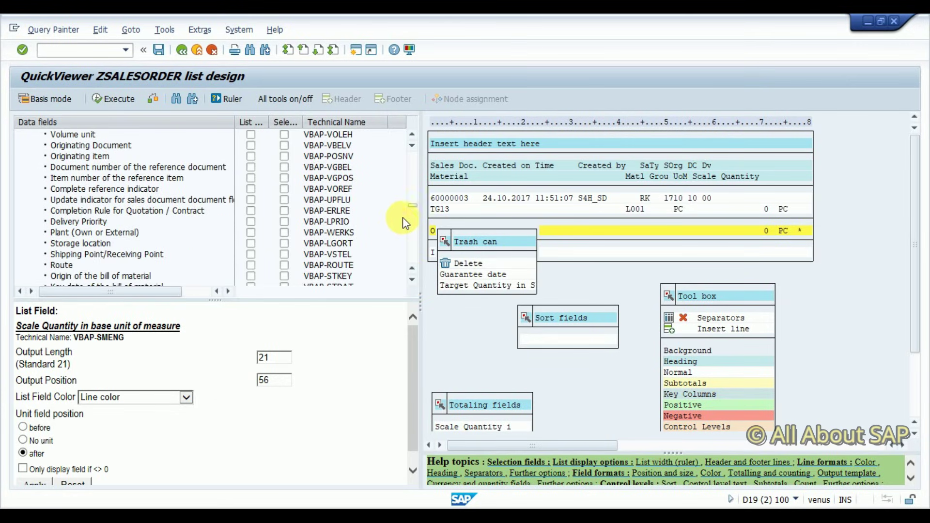
Expand the Sales Document: Schedule Line Data fields and add Arrival time, Order Quantity in Sales Units and Confirmed Quantity as list fields
{"action": "left_click_drag", "start_coordinate": [411, 207], "coordinate": [415, 265]}
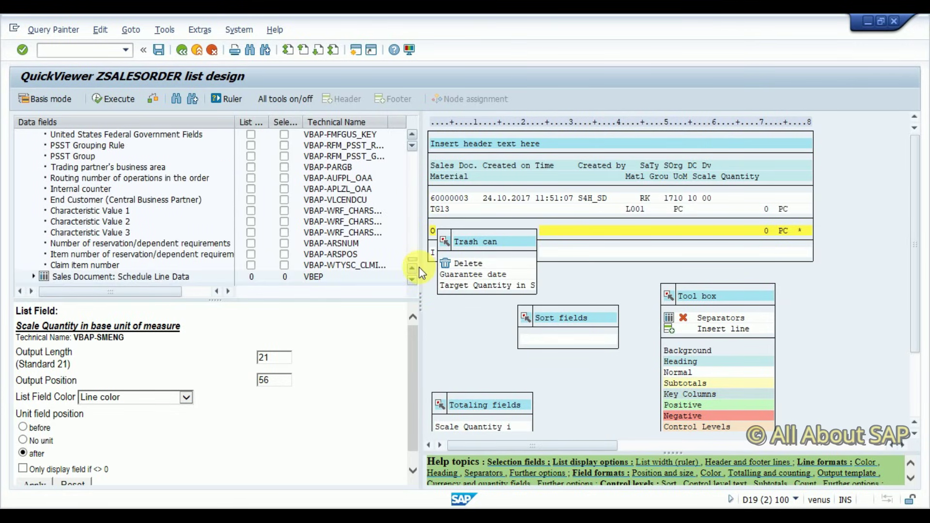
{"action": "left_click", "coordinate": [33, 277]}
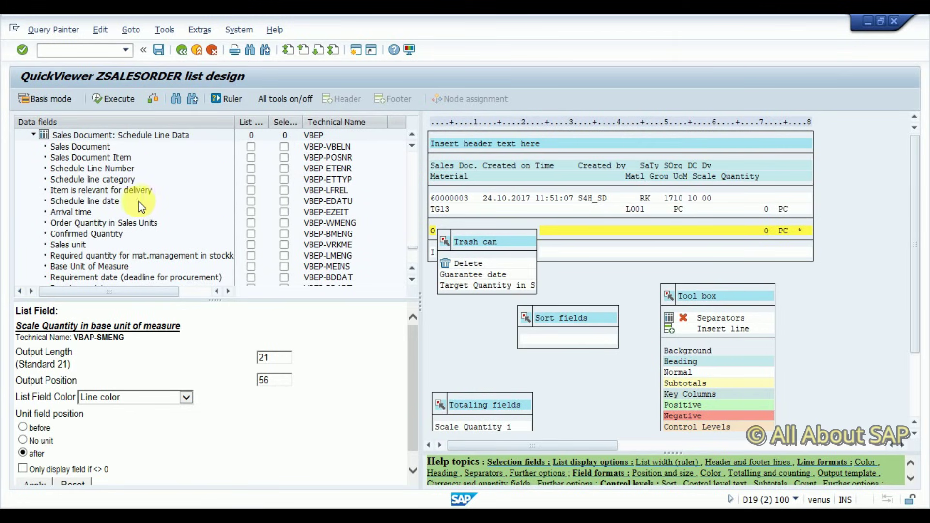
{"action": "left_click", "coordinate": [251, 212]}
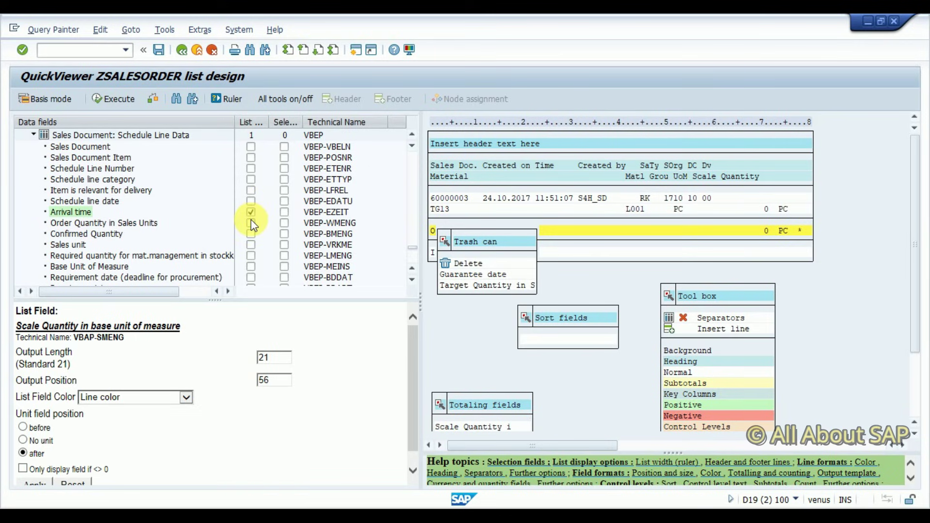
{"action": "left_click", "coordinate": [250, 223]}
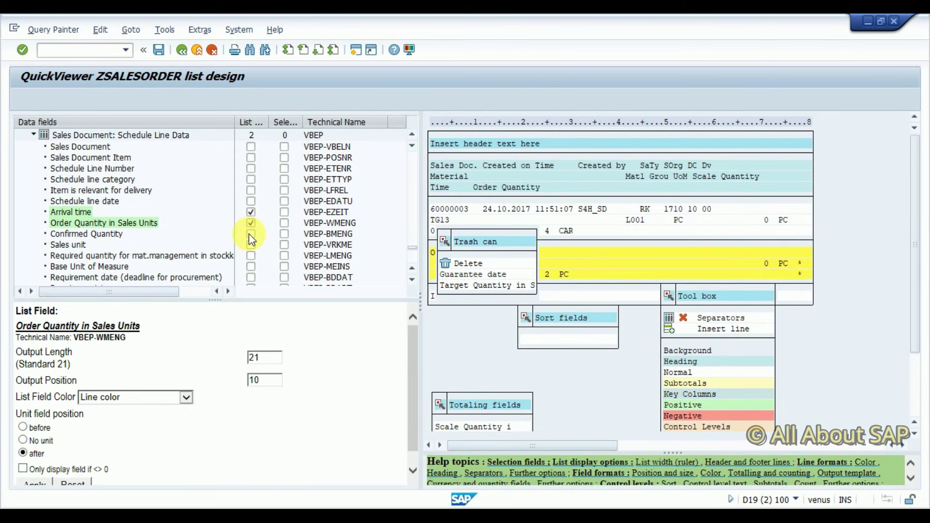
{"action": "left_click", "coordinate": [250, 234]}
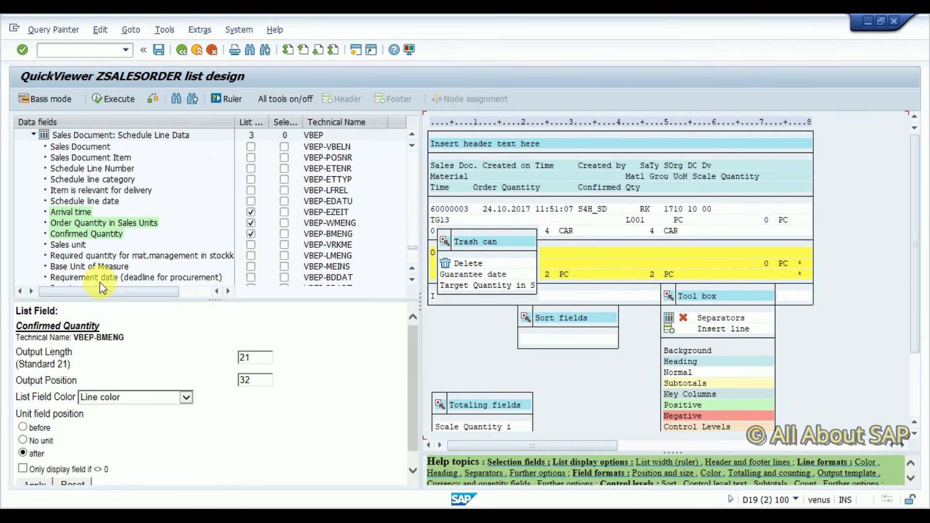
{"action": "scroll", "coordinate": [124, 407], "scroll_direction": "down", "scroll_amount": 1}
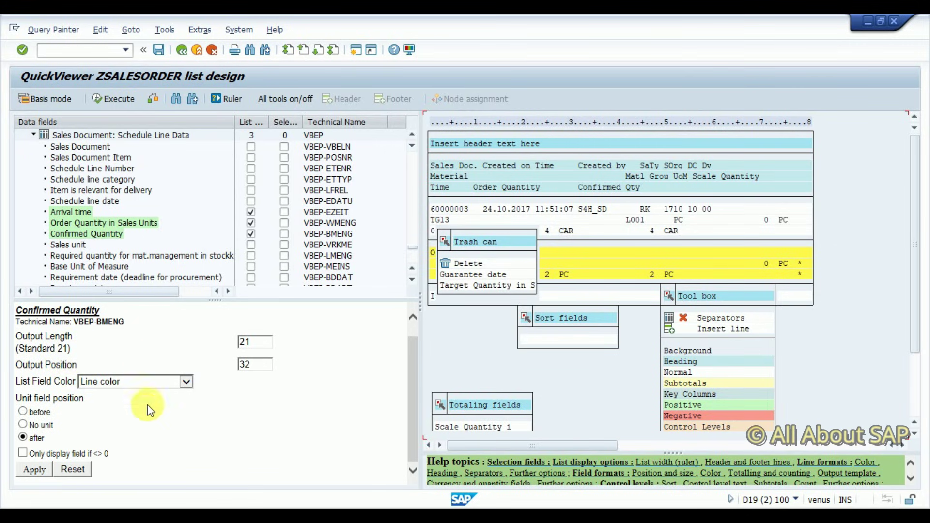
{"action": "scroll", "coordinate": [116, 439], "scroll_direction": "up", "scroll_amount": 1}
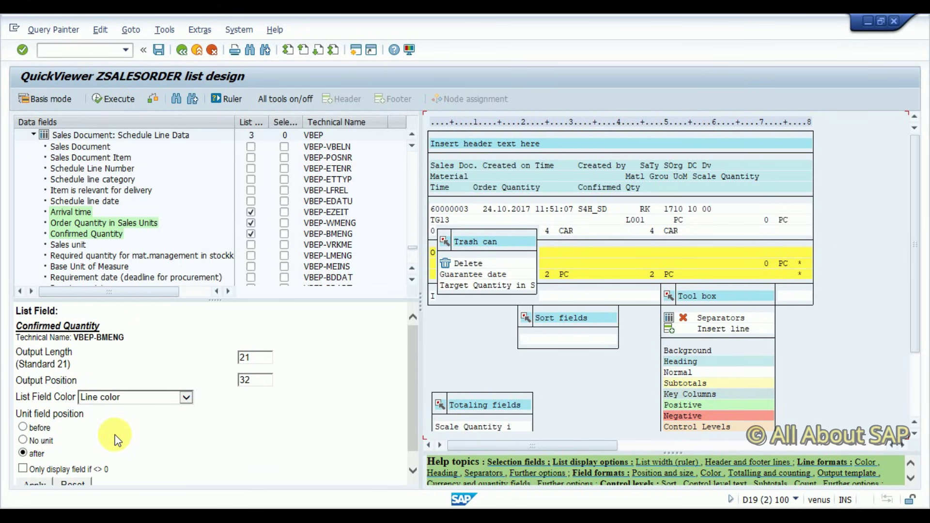
Save the ZSALESORDER QuickView and execute it to open its selection screen
{"action": "left_click", "coordinate": [159, 50]}
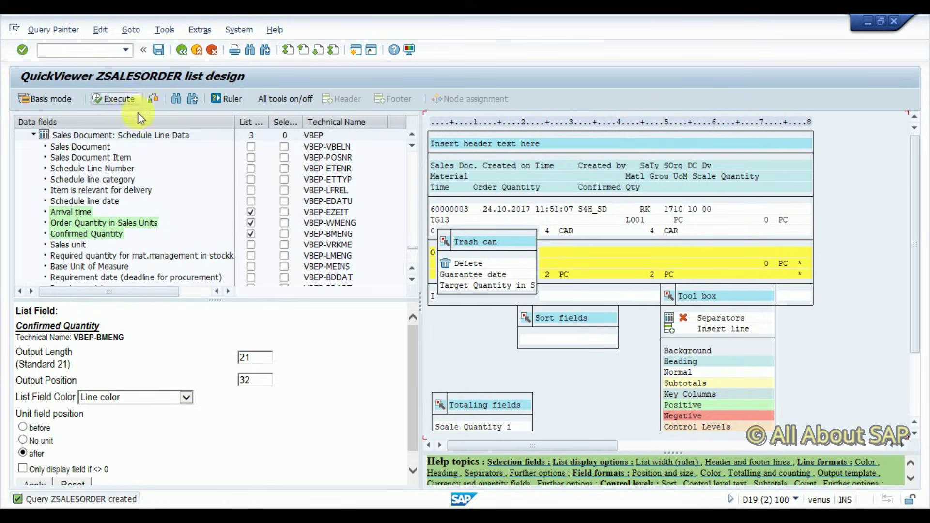
{"action": "left_click", "coordinate": [120, 102]}
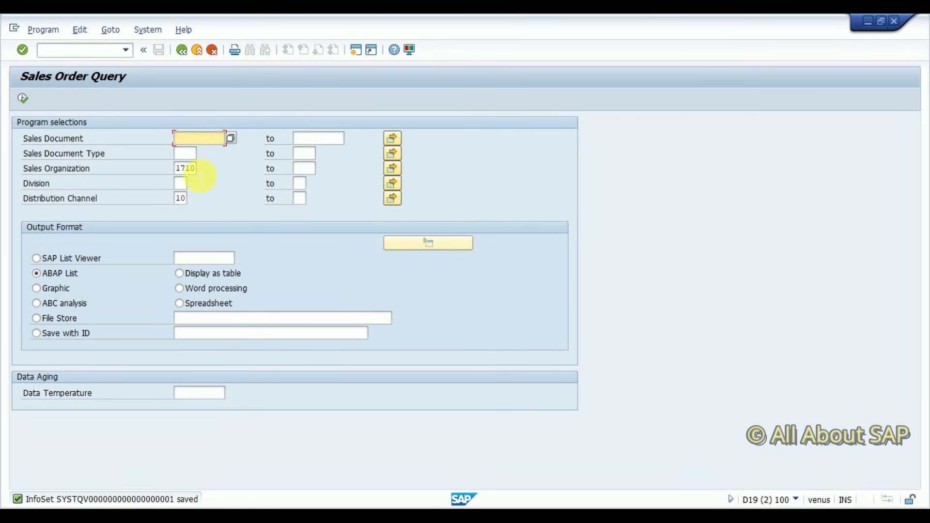
Clear the preset Sales Organization and Distribution Channel values from the query's program selections
{"action": "left_click", "coordinate": [193, 170]}
{"action": "key", "text": "BackSpace"}
{"action": "key", "text": "BackSpace"}
{"action": "key", "text": "BackSpace"}
{"action": "key", "text": "BackSpace"}
{"action": "key", "text": "Tab"}
{"action": "key", "text": "Tab"}
{"action": "key", "text": "Tab"}
{"action": "key", "text": "Tab"}
{"action": "key", "text": "Tab"}
{"action": "key", "text": "BackSpace"}
{"action": "key", "text": "BackSpace"}
Set the Sales Document Type to OR and run the sales order query
{"action": "key", "text": "shift+Tab"}
{"action": "key", "text": "shift+Tab"}
{"action": "key", "text": "shift+Tab"}
{"action": "key", "text": "shift+Tab"}
{"action": "key", "text": "shift+Tab"}
{"action": "key", "text": "shift+Tab"}
{"action": "key", "text": "shift+Tab"}
{"action": "key", "text": "shift+Tab"}
{"action": "key", "text": "shift+Tab"}
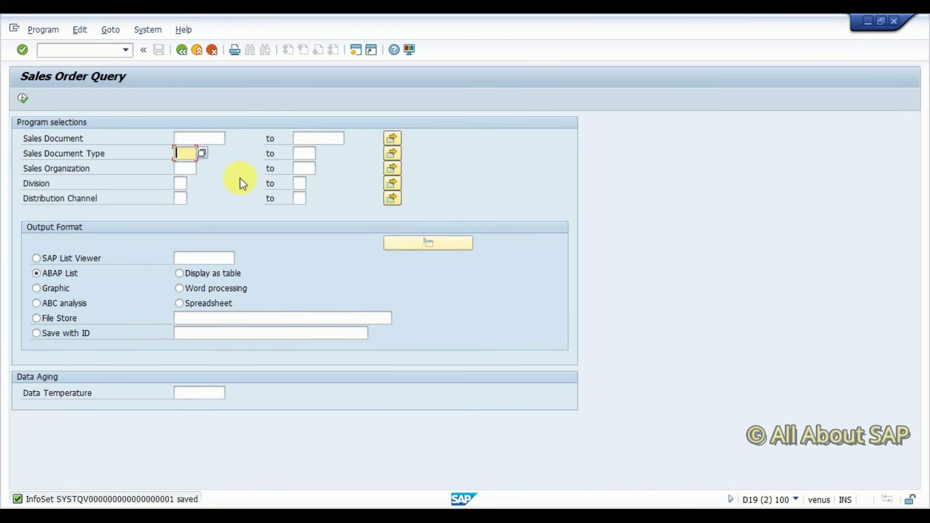
{"action": "type", "text": "OR"}
{"action": "key", "text": "F8"}
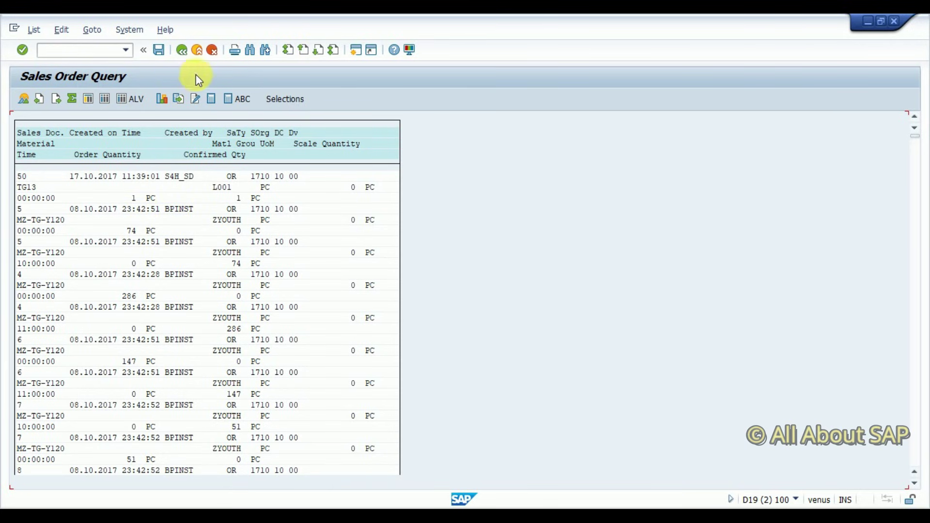
Switch the query output to the ALV grid and look through the listed sales order rows
{"action": "left_click", "coordinate": [123, 100]}
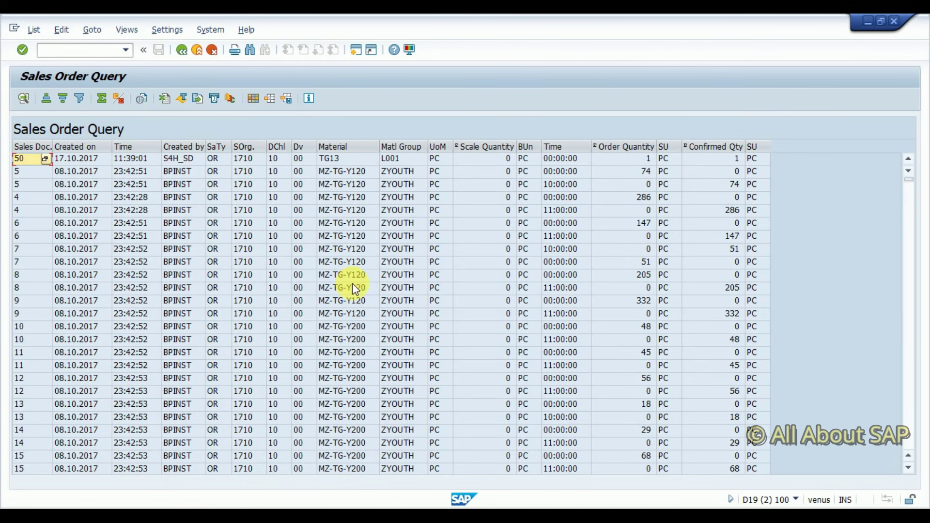
{"action": "scroll", "coordinate": [354, 286], "scroll_direction": "down", "scroll_amount": 10}
{"action": "scroll", "coordinate": [353, 283], "scroll_direction": "down", "scroll_amount": 1}
{"action": "scroll", "coordinate": [353, 283], "scroll_direction": "up", "scroll_amount": 8}
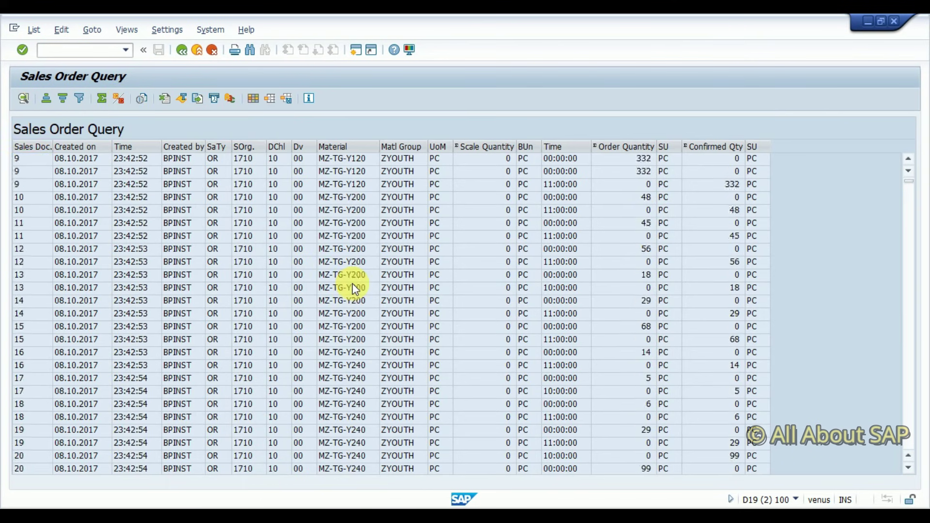
{"action": "scroll", "coordinate": [352, 283], "scroll_direction": "down", "scroll_amount": 10}
{"action": "scroll", "coordinate": [352, 283], "scroll_direction": "down", "scroll_amount": 10}
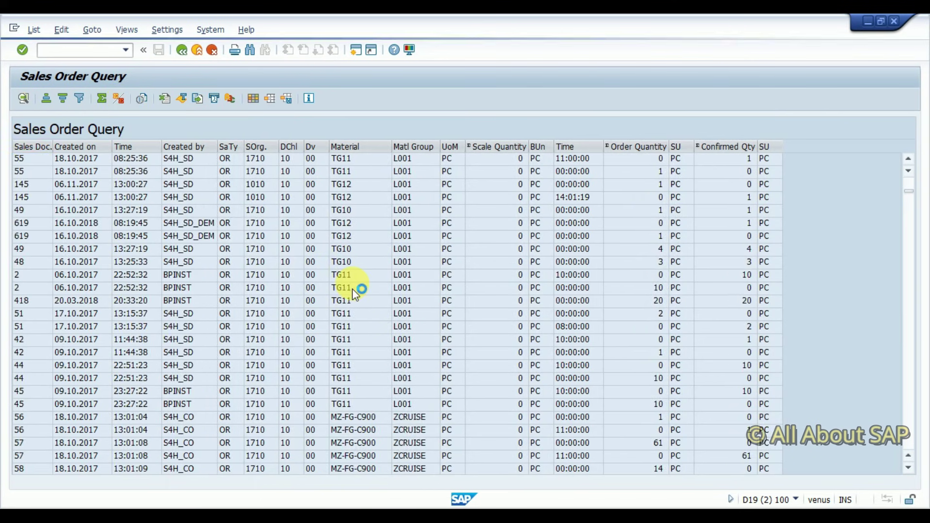
{"action": "scroll", "coordinate": [353, 283], "scroll_direction": "up", "scroll_amount": 20}
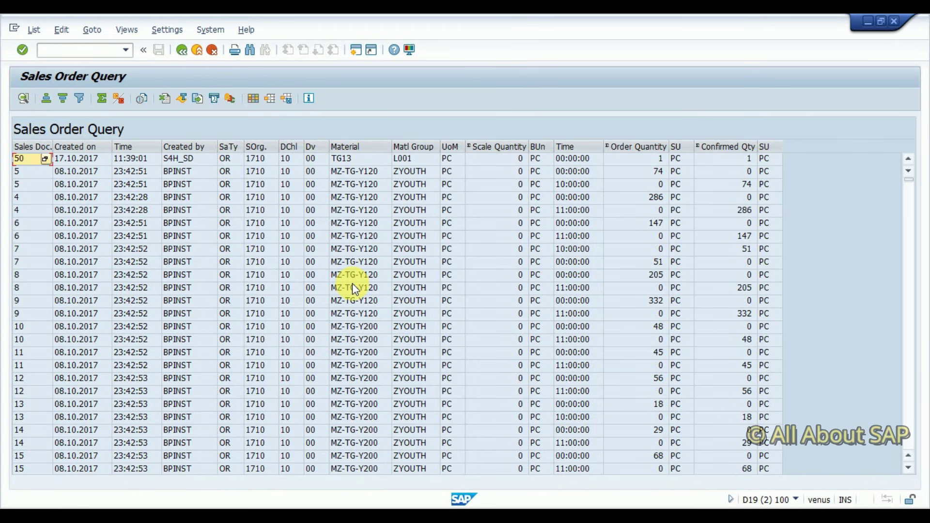